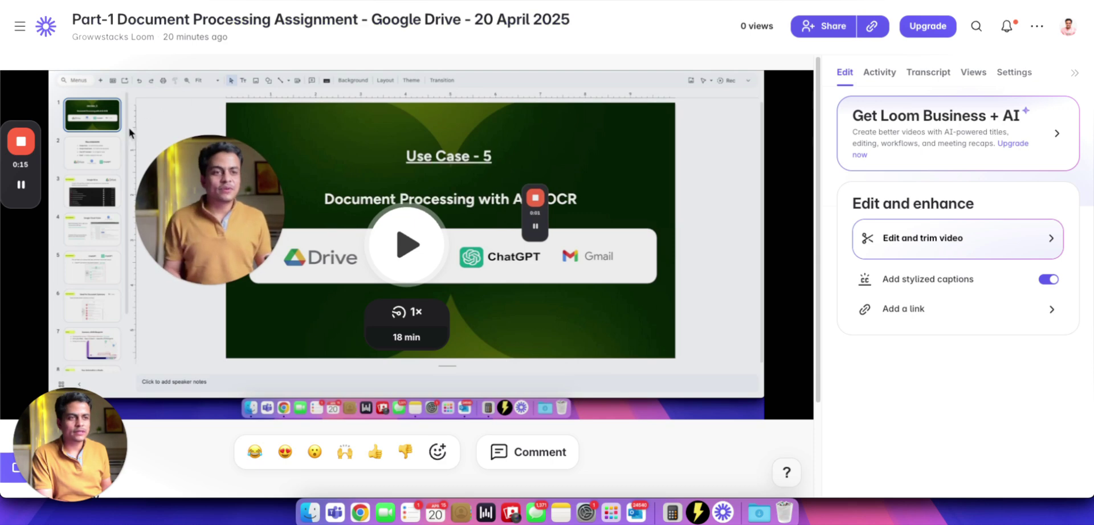
- Switch to the Integration Google Drive scenario in Make and examine the output bundles of the Google Cloud Vision module
key(ctrl+Tab)
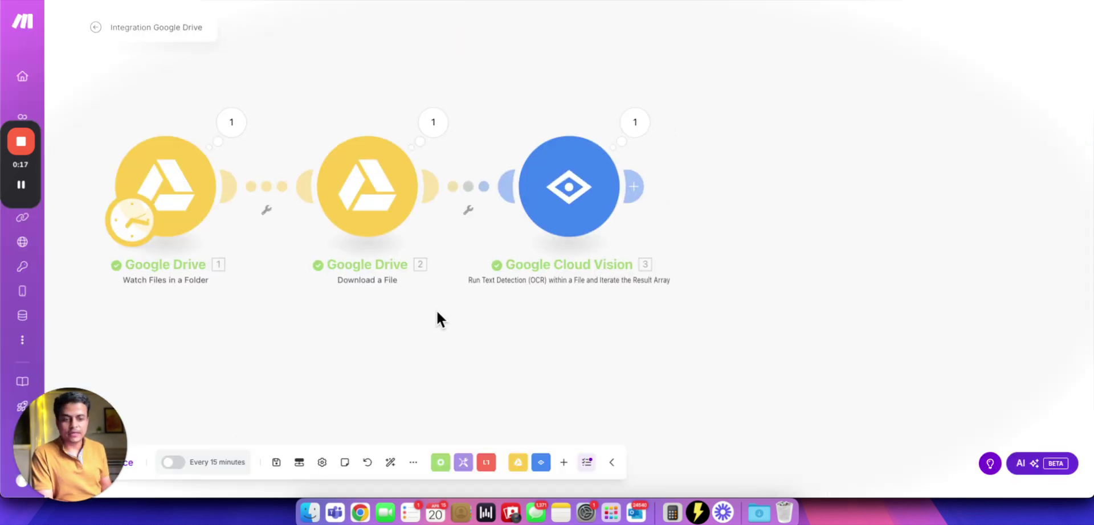
mouse_move(75, 474)
drag(74, 473, 1051, 457)
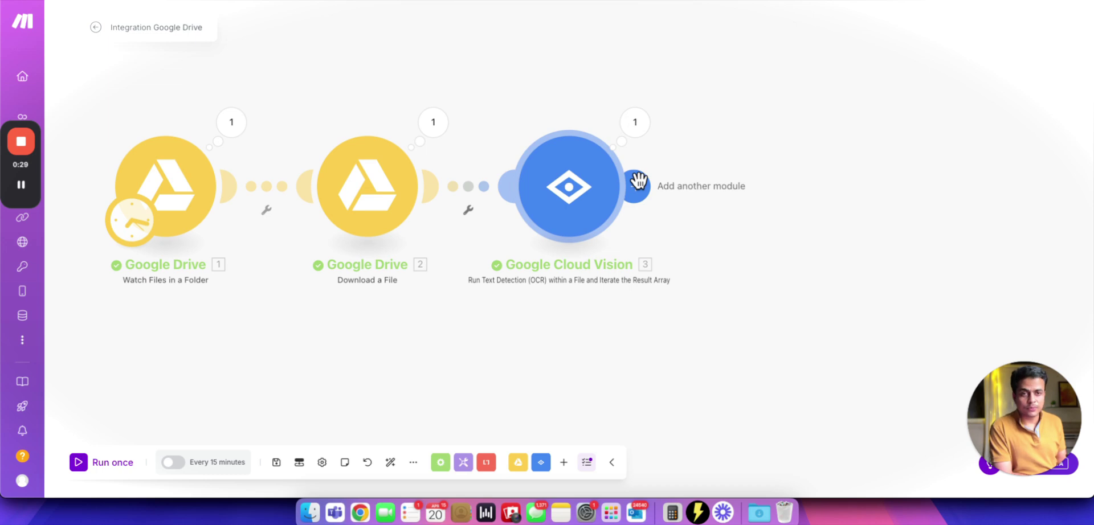
click(638, 139)
drag(704, 182, 747, 327)
scroll(750, 327, down, 2)
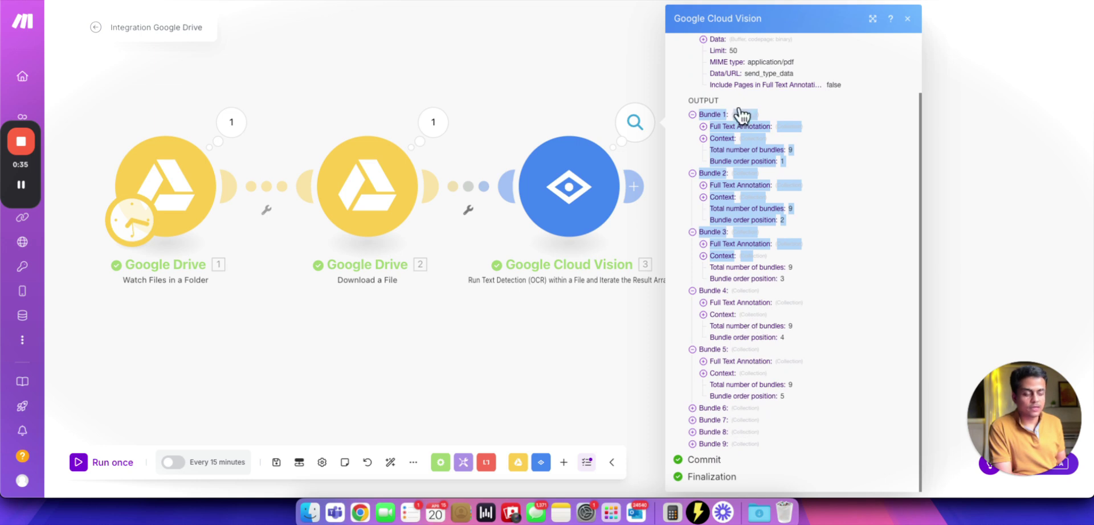
click(491, 284)
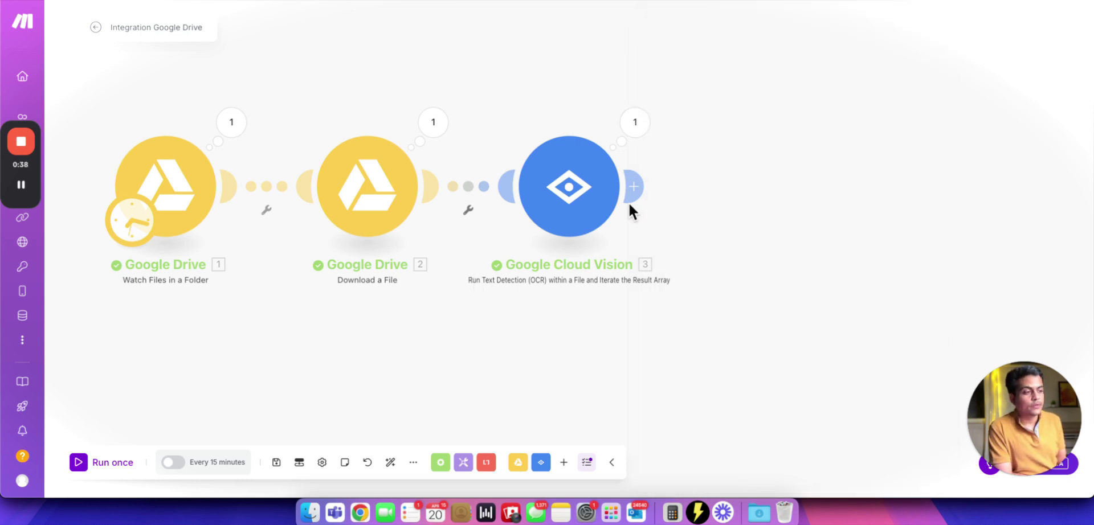
- Add a Tools Text aggregator module after the Google Cloud Vision module
click(634, 186)
drag(691, 319, 450, 316)
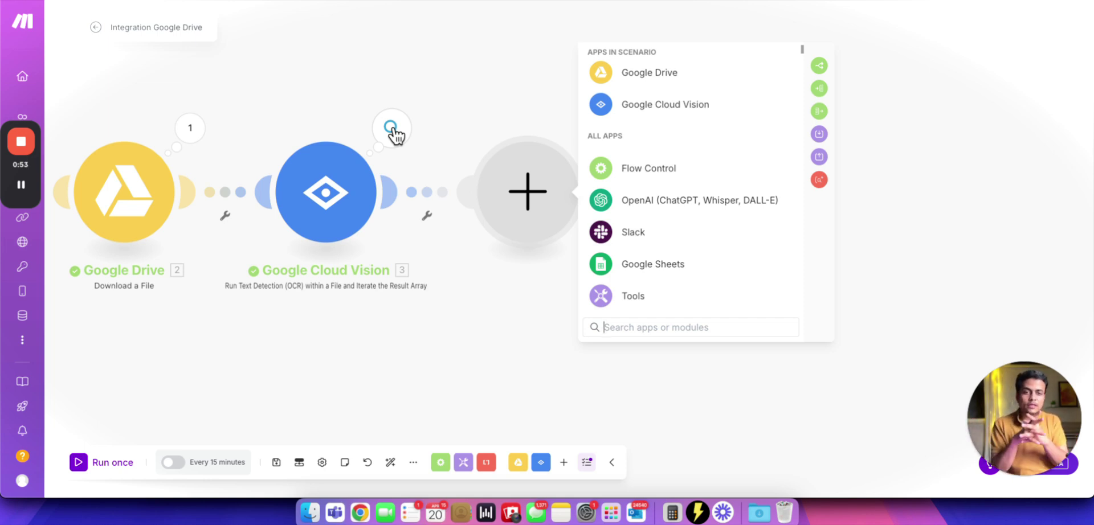
click(643, 168)
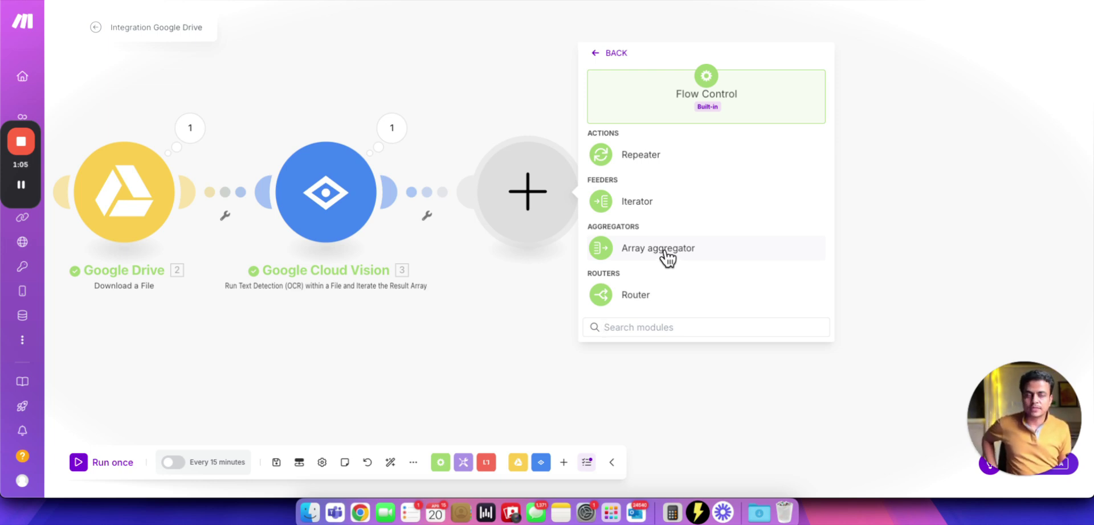
click(611, 55)
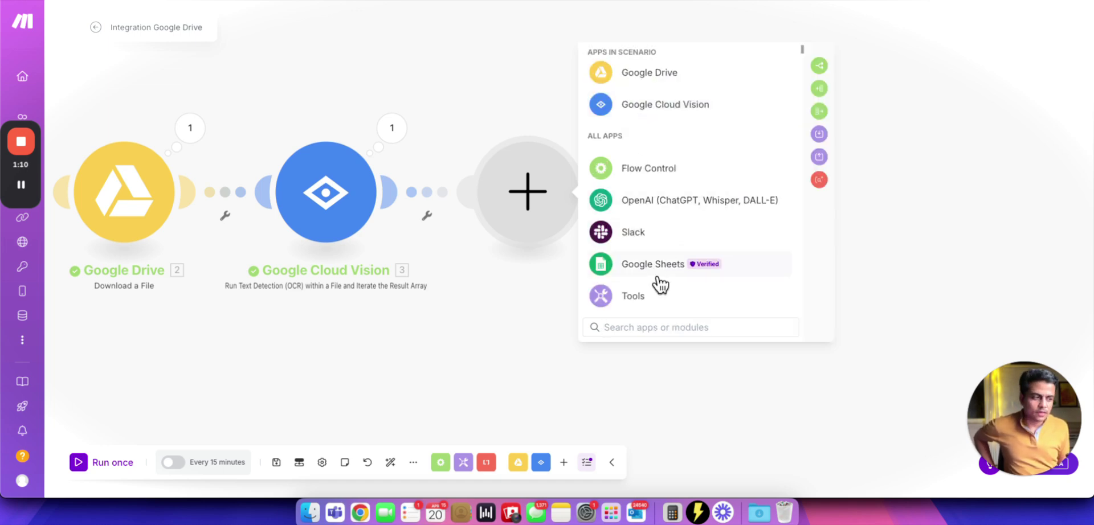
scroll(659, 283, down, 3)
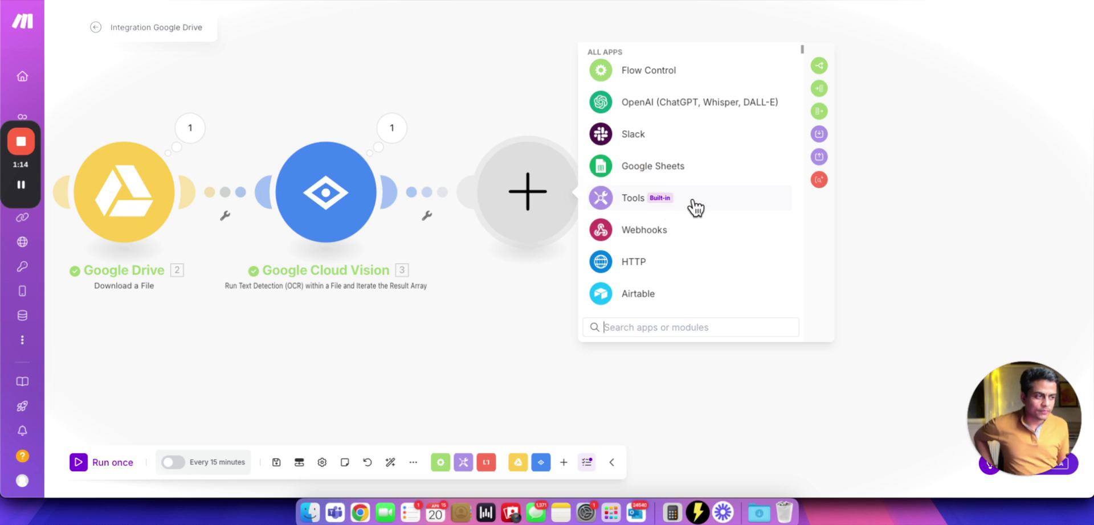
click(695, 208)
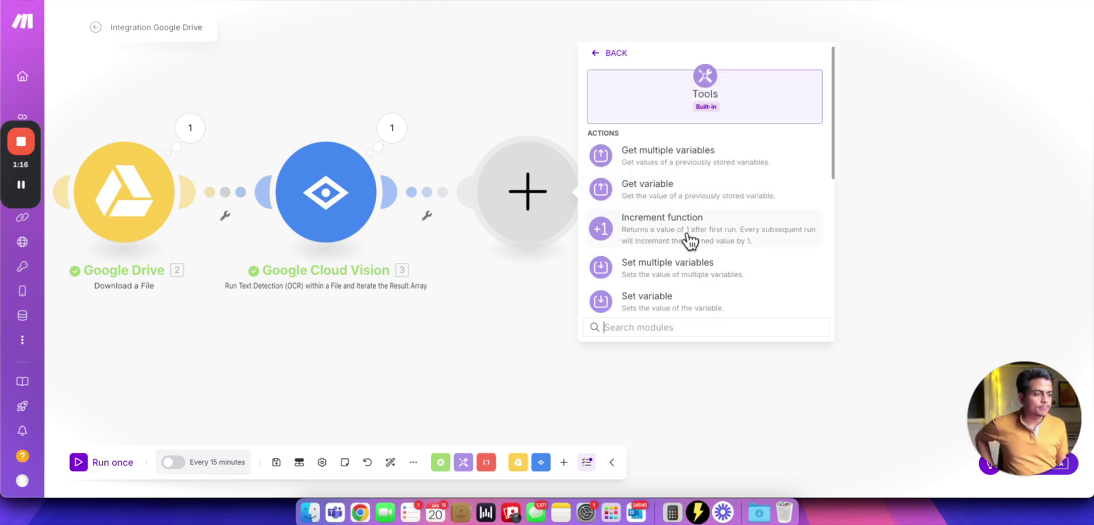
scroll(692, 234, down, 5)
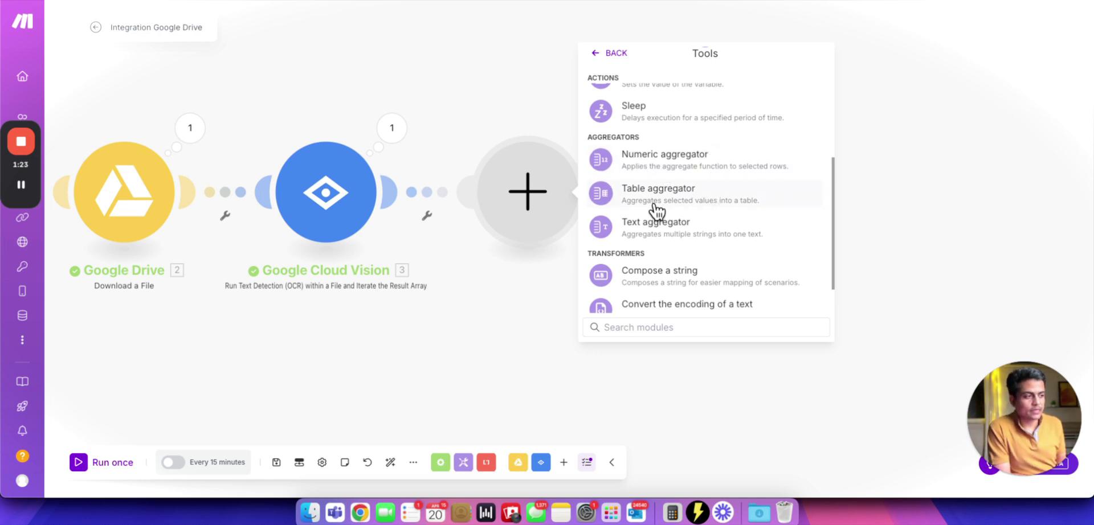
click(683, 234)
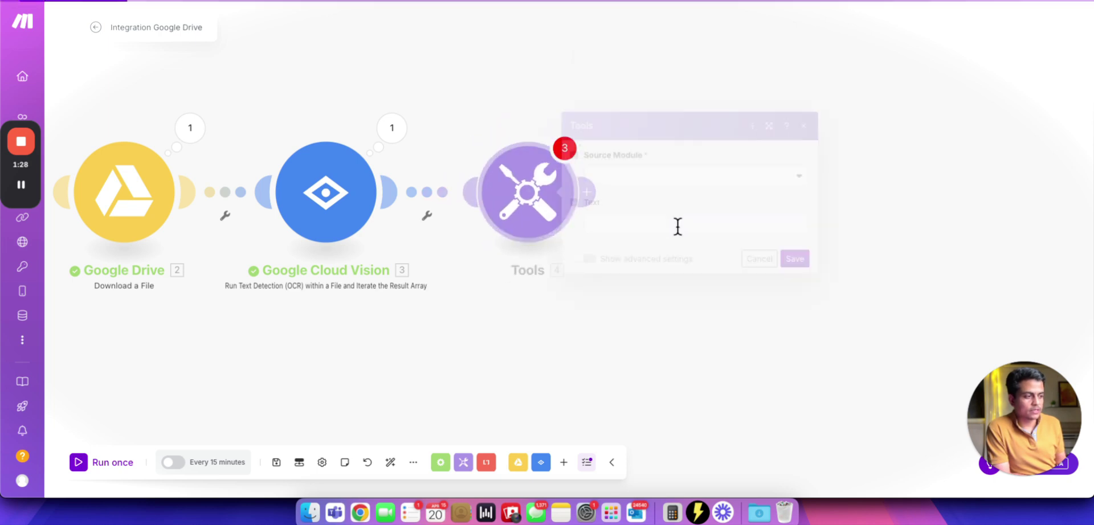
- Set the Text aggregator's source module to Google Cloud Vision - Run Text Detection (OCR) within a File
click(666, 181)
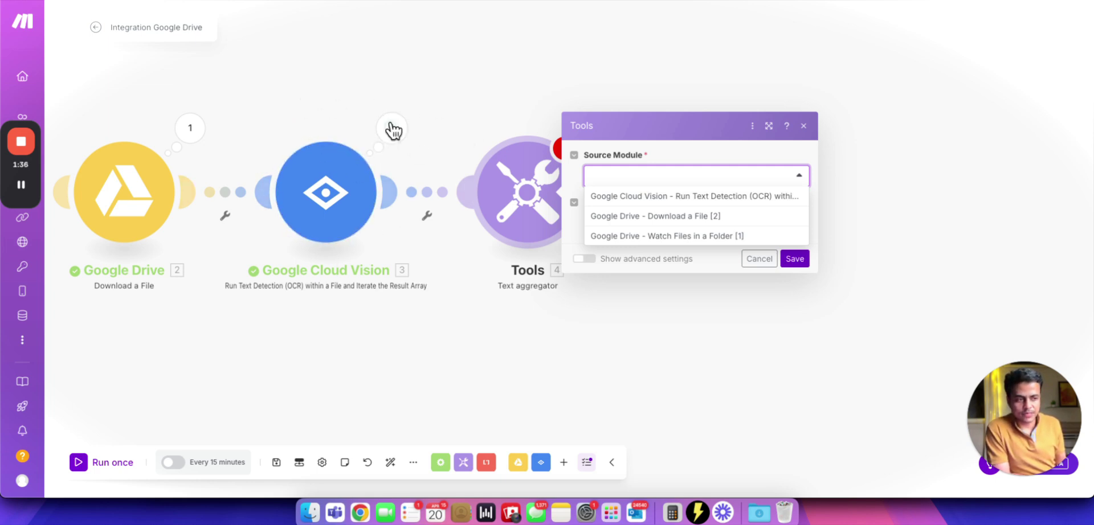
scroll(387, 148, left, 4)
scroll(431, 131, left, 3)
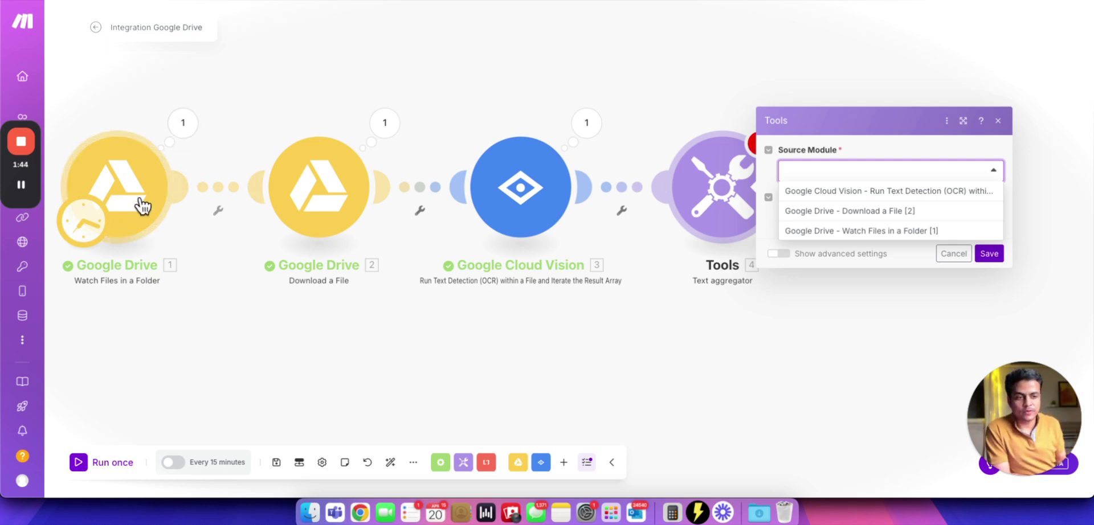
scroll(325, 205, right, 8)
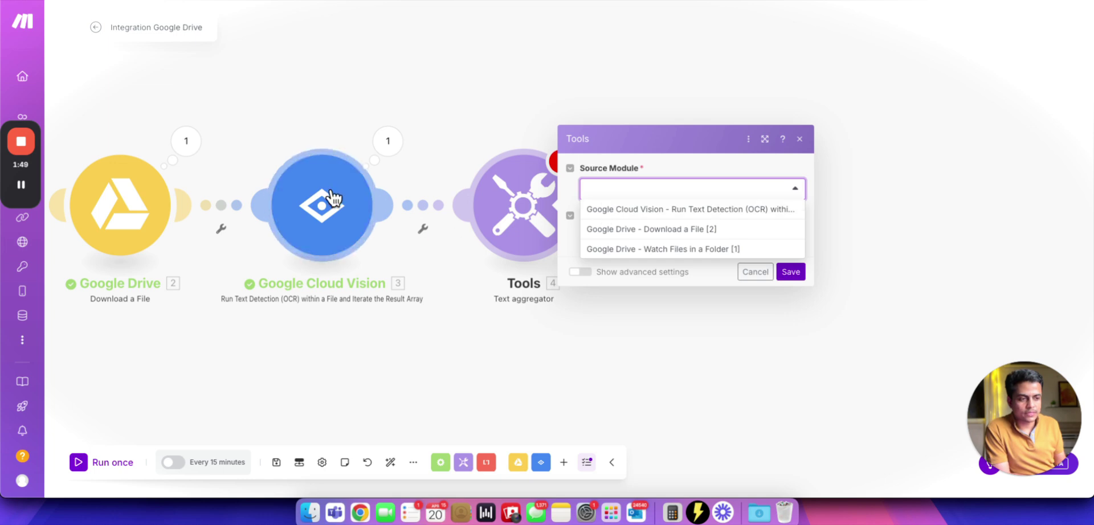
click(606, 211)
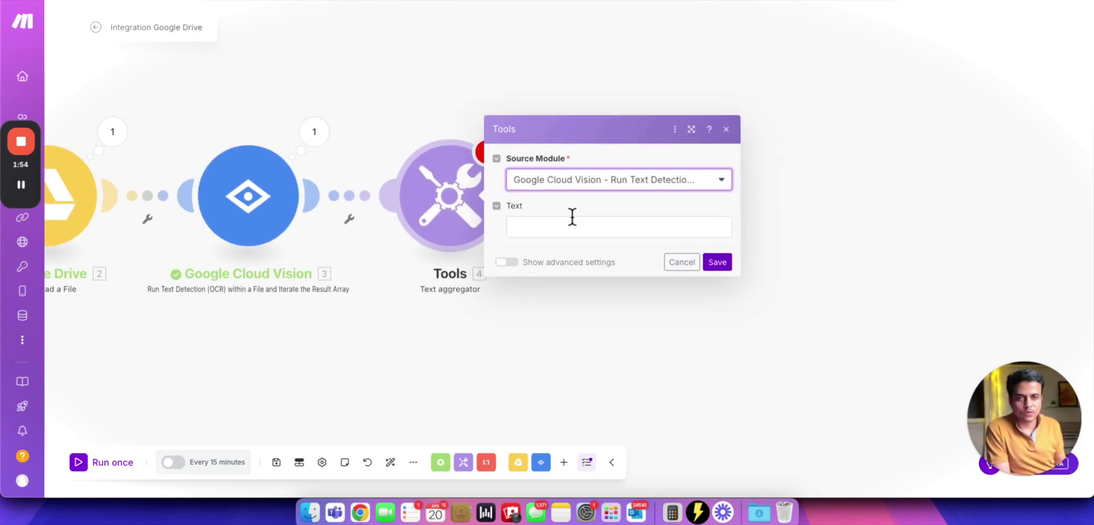
- Map the Google Cloud Vision value Full Text Annotation: Text into the aggregator's text and save the module
click(572, 218)
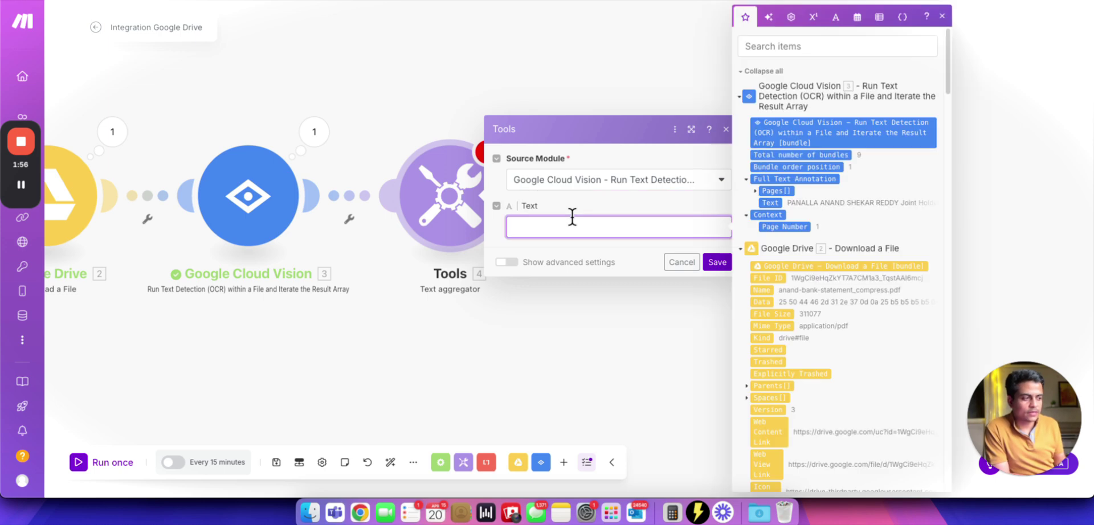
drag(578, 203, 452, 234)
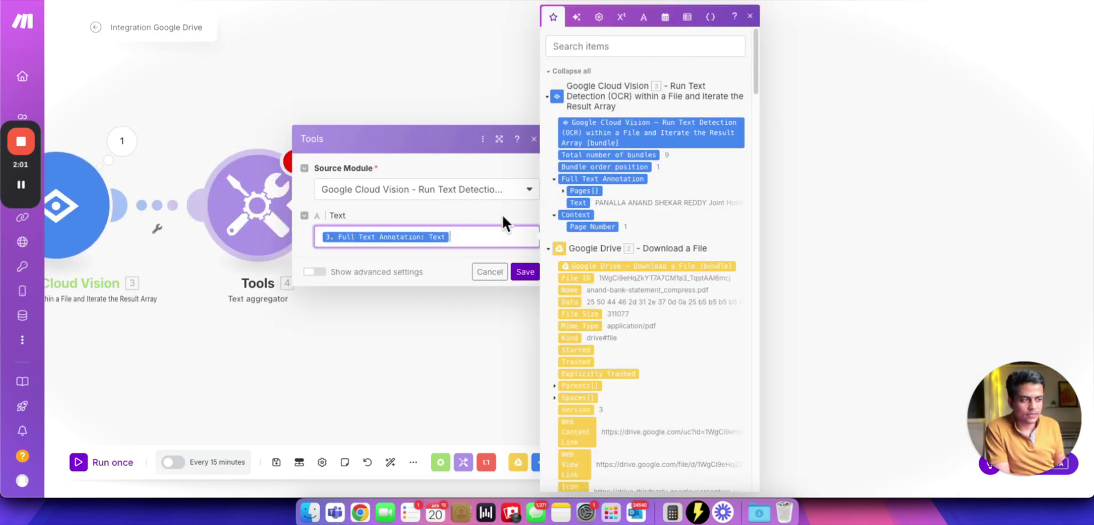
click(563, 192)
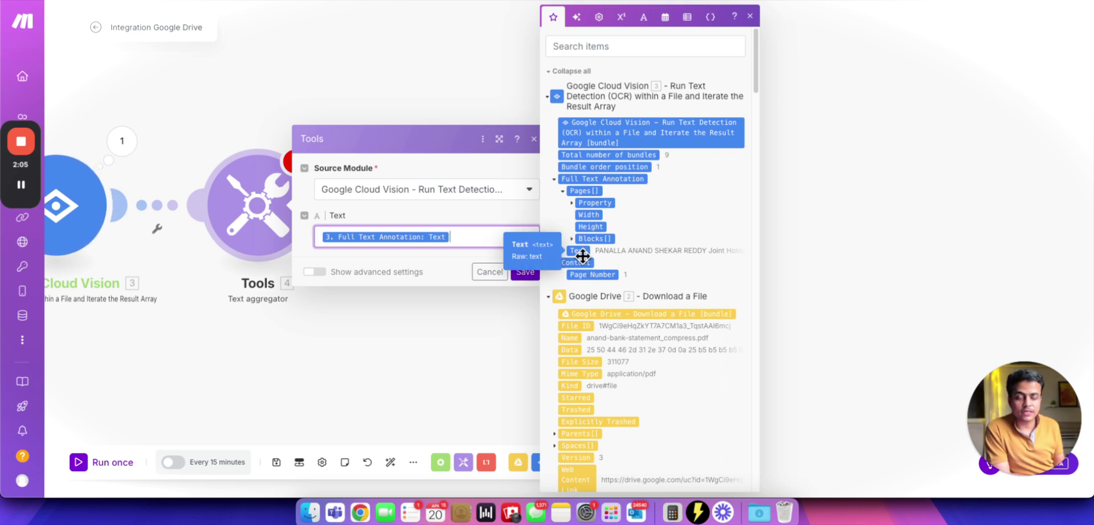
click(435, 257)
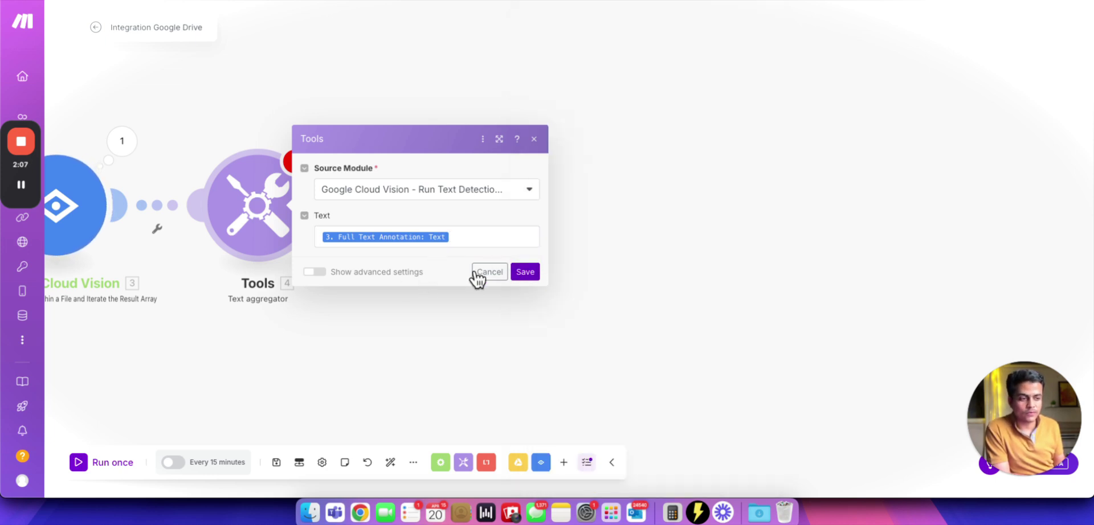
click(478, 273)
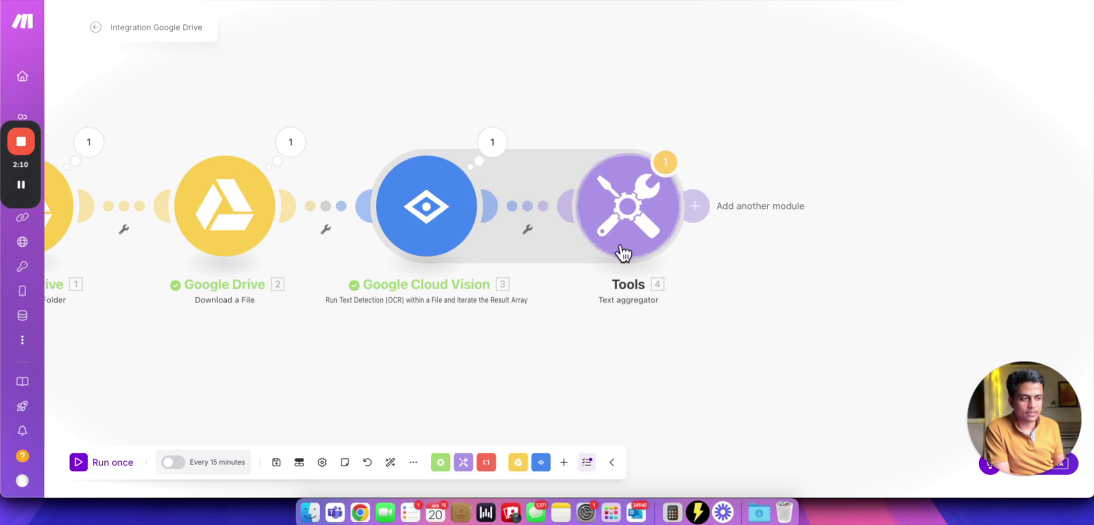
- Add an OpenAI Create a Completion (Prompt) module after the Text aggregator
scroll(591, 316, right, 5)
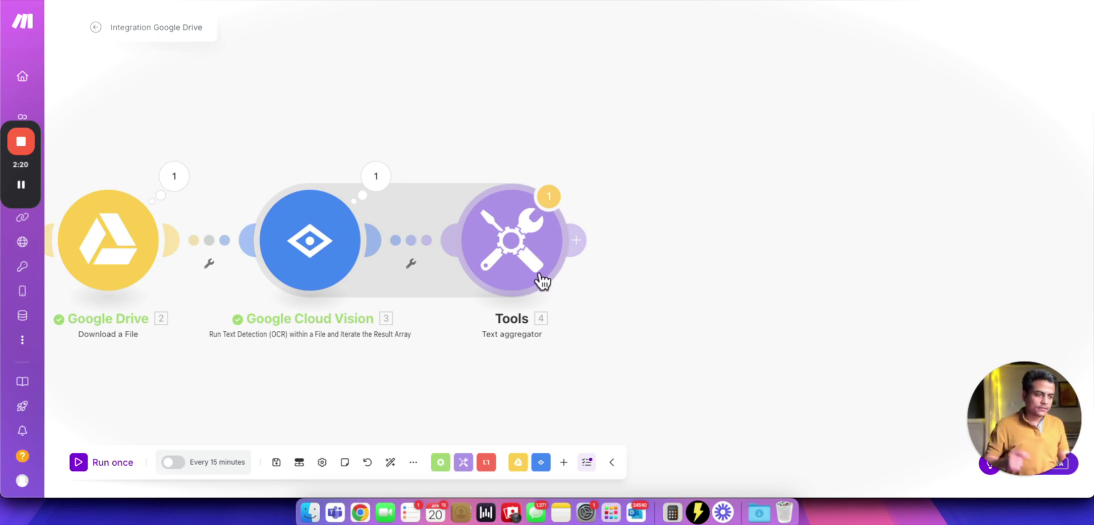
scroll(542, 280, down, 3)
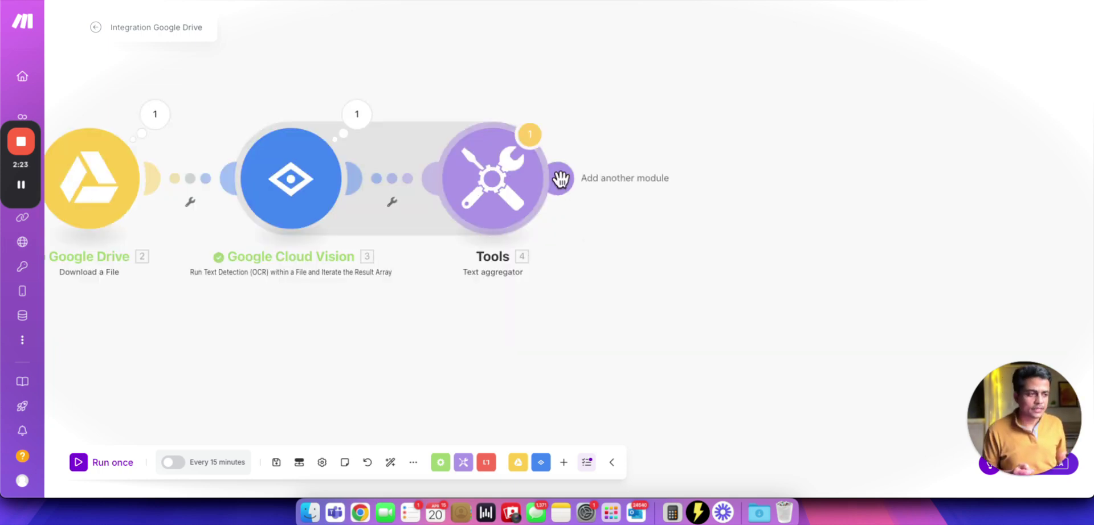
click(560, 179)
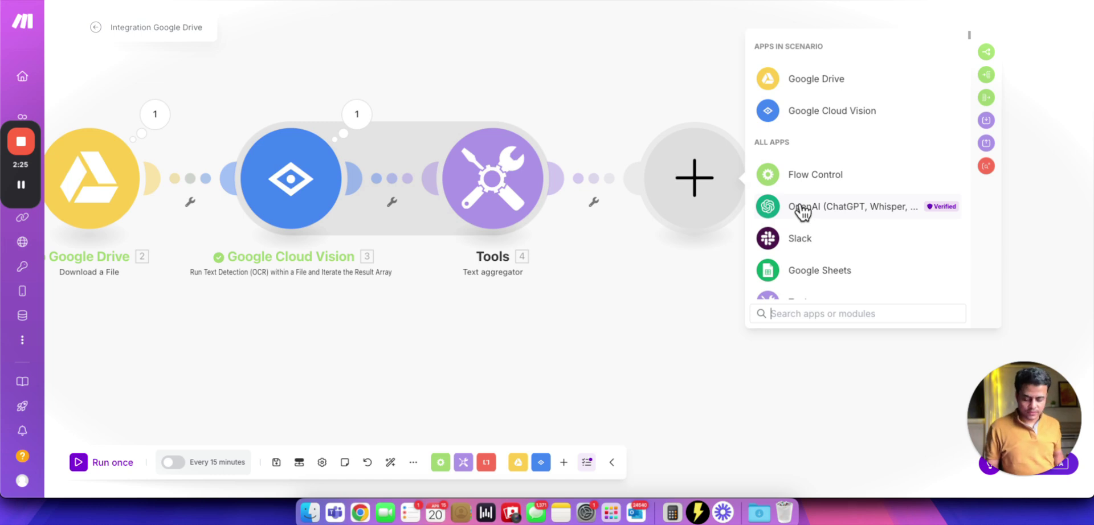
click(804, 212)
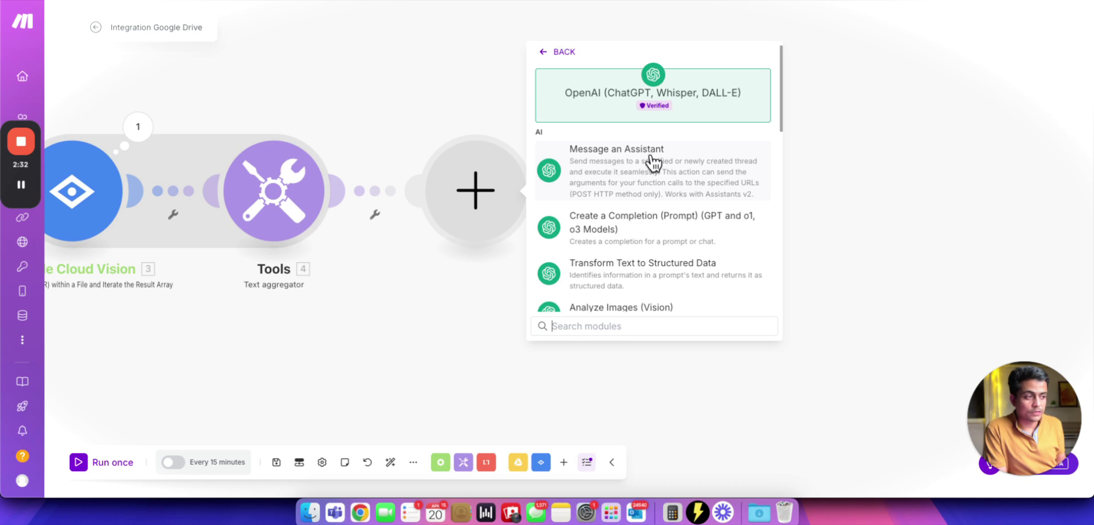
click(661, 231)
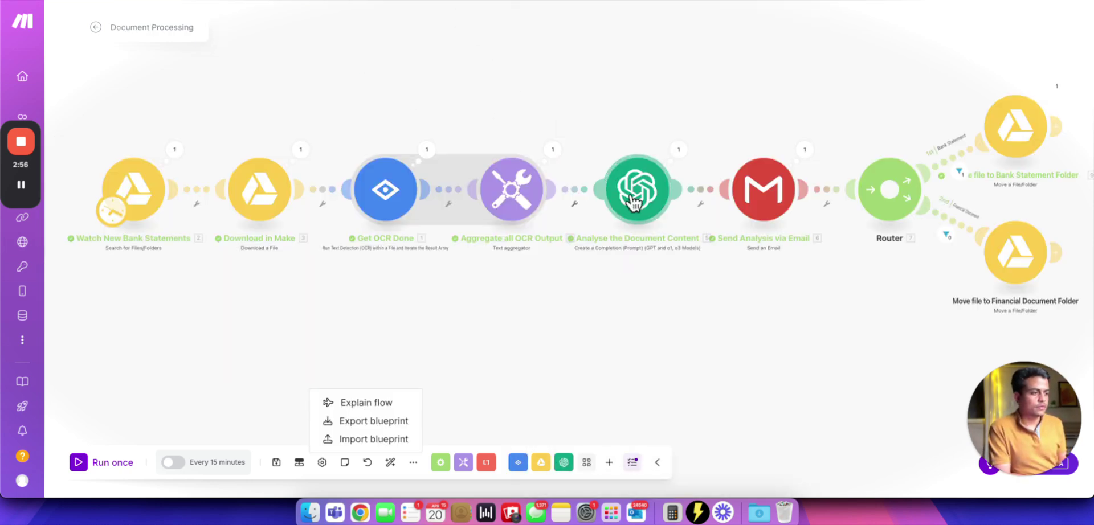
- Copy the prompt text from the OpenAI module Analyse the Document Content in the Document Processing scenario
click(634, 201)
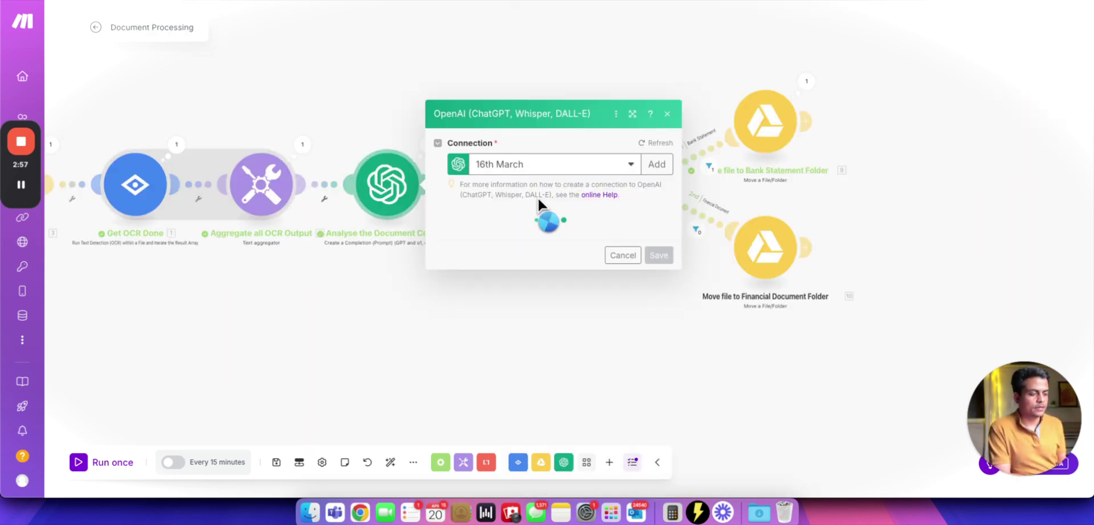
click(632, 21)
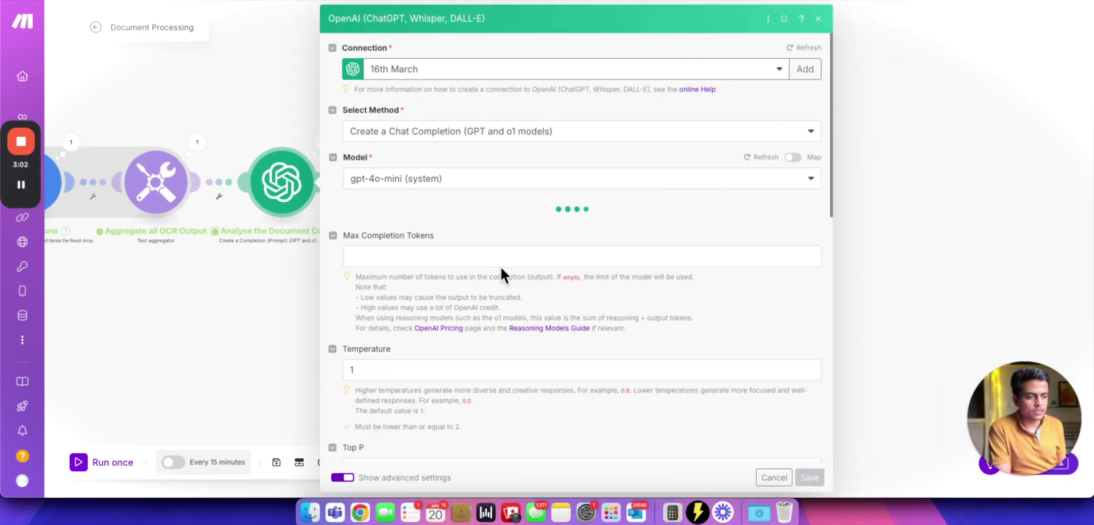
click(420, 317)
key(super+a)
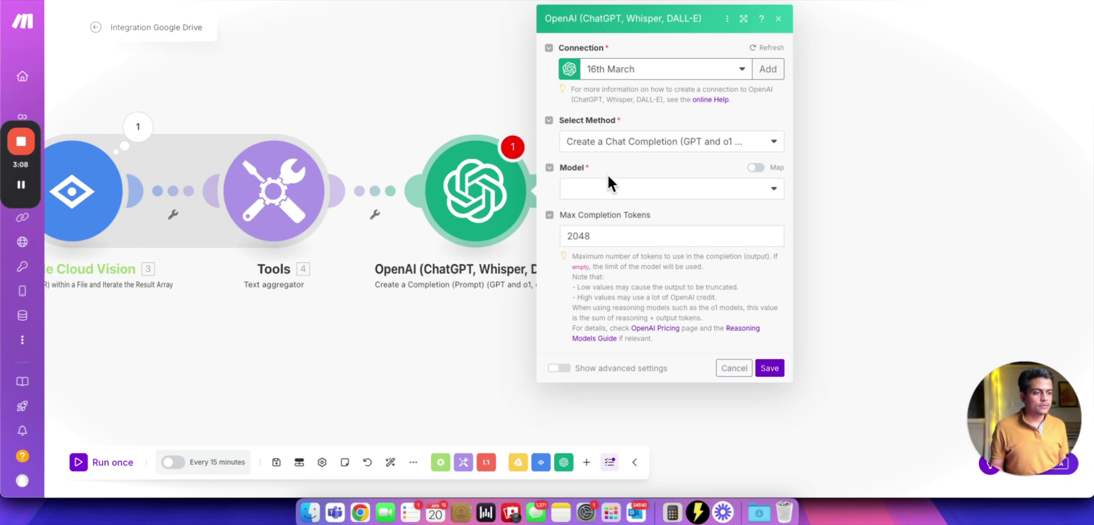
- Set the new OpenAI module's model to gpt-4o-mini (system) in the Integration Google Drive scenario
click(608, 186)
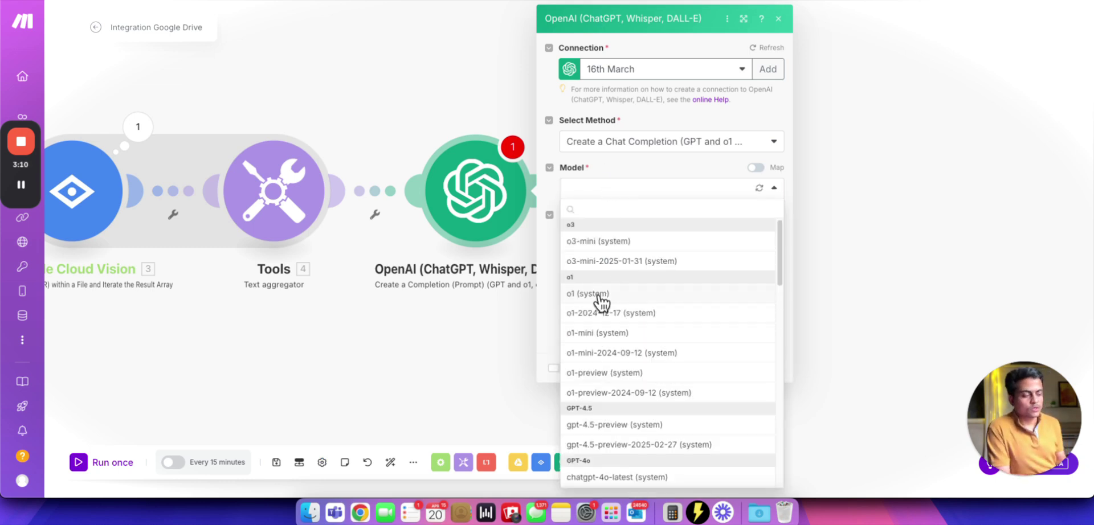
scroll(655, 367, down, 10)
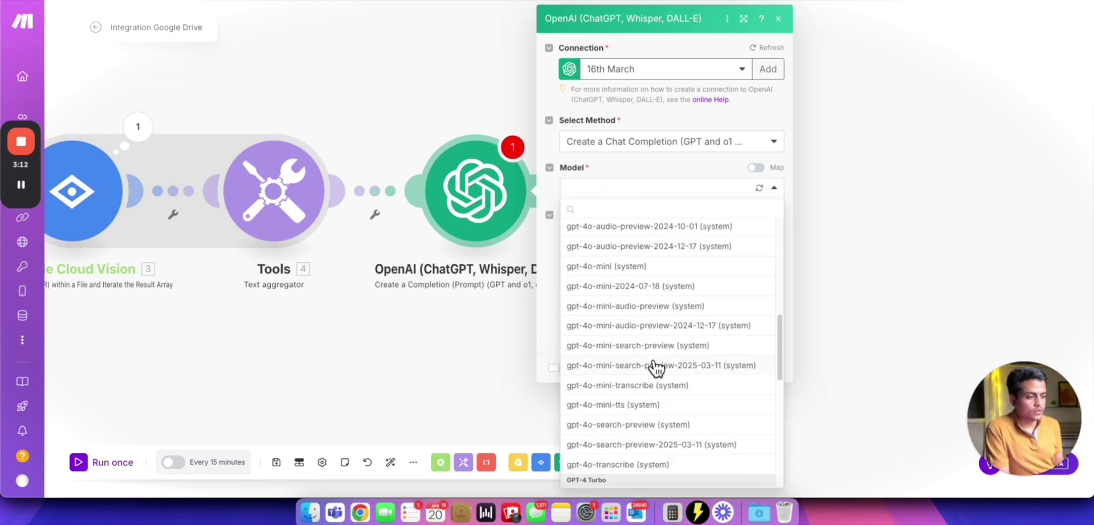
click(684, 268)
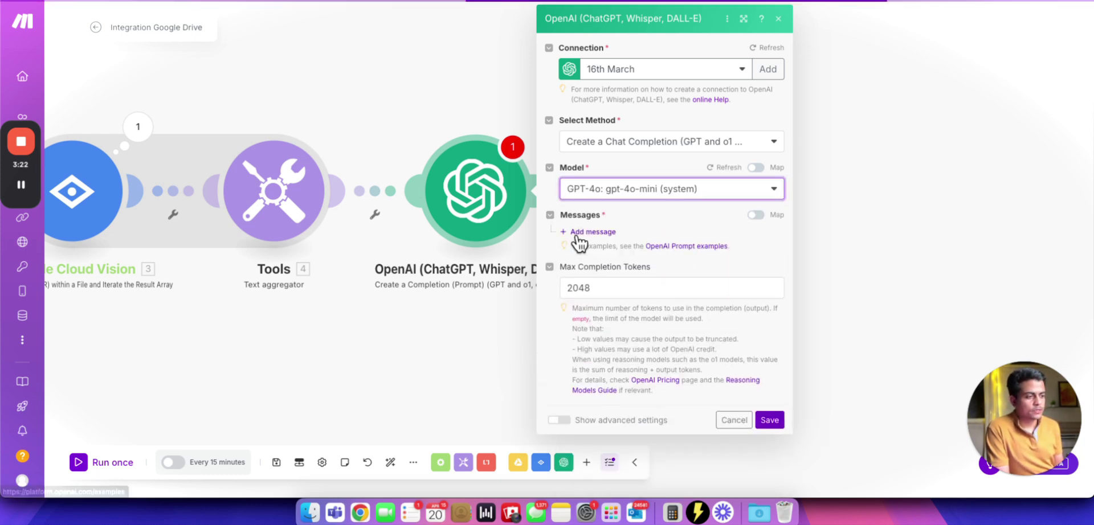
- Add a message with the role Assistant to the OpenAI module and paste the copied Document Analyzer AI prompt as its text content
click(590, 233)
click(632, 278)
click(651, 310)
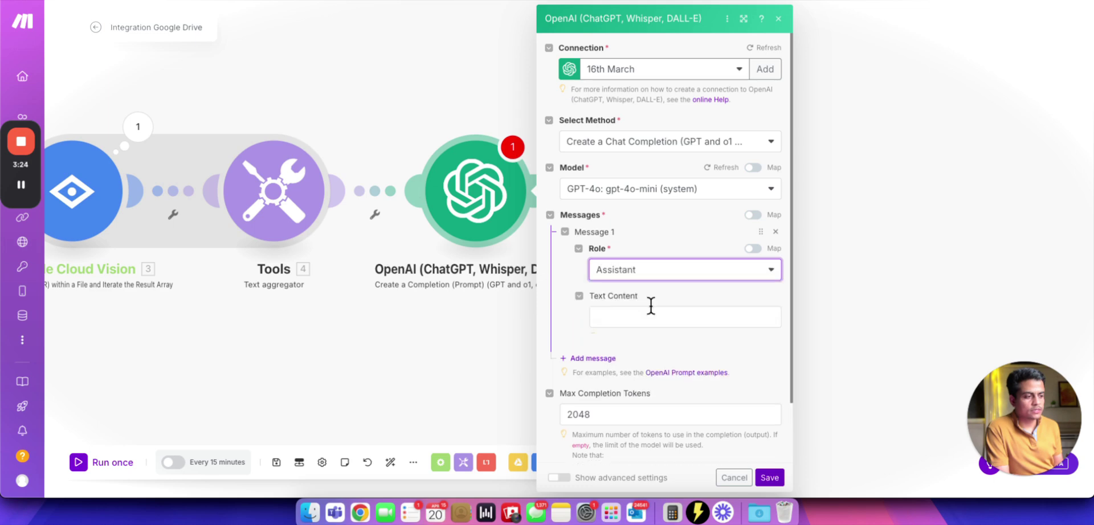
click(629, 317)
key(super+v)
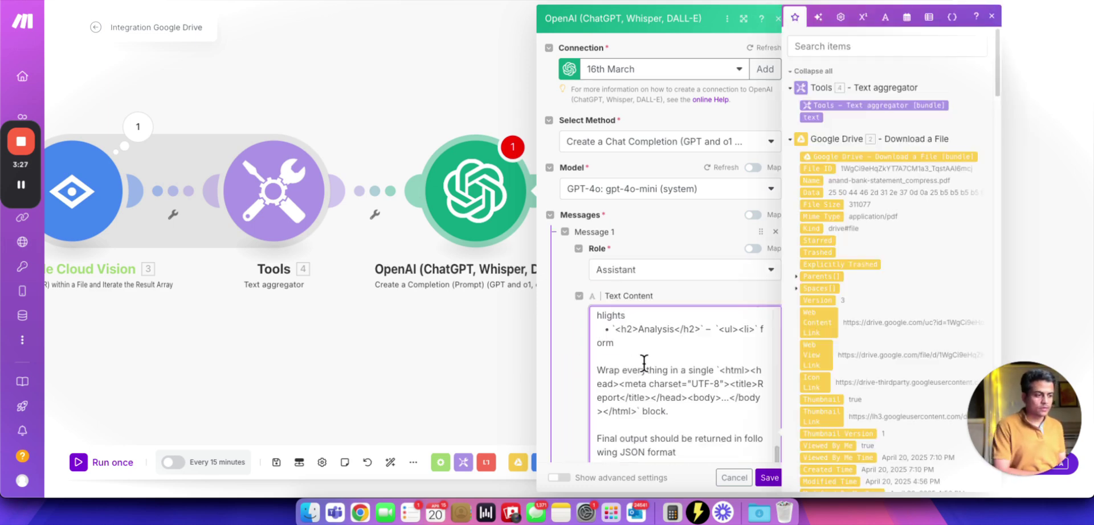
scroll(644, 363, up, 4)
scroll(511, 116, right, 5)
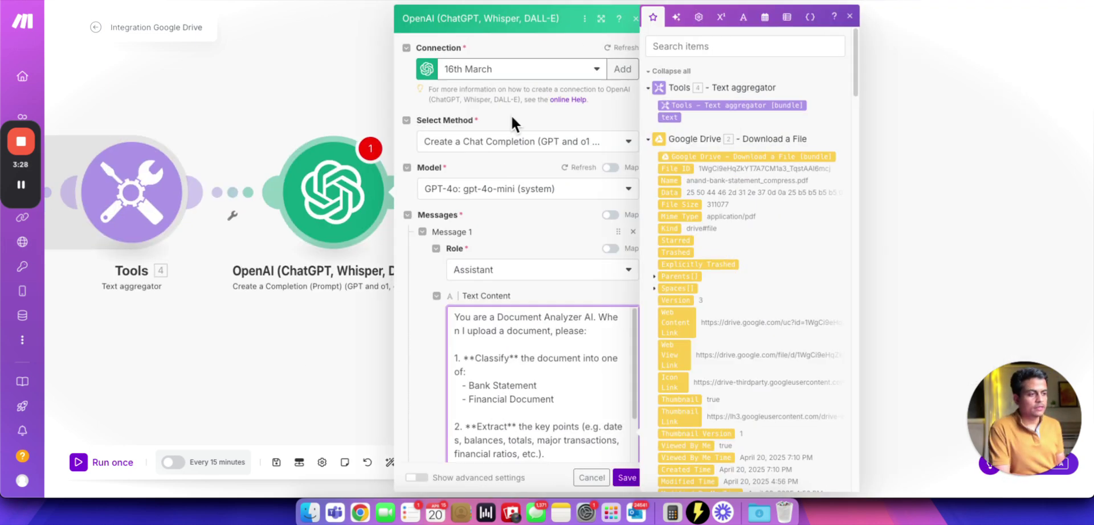
click(601, 19)
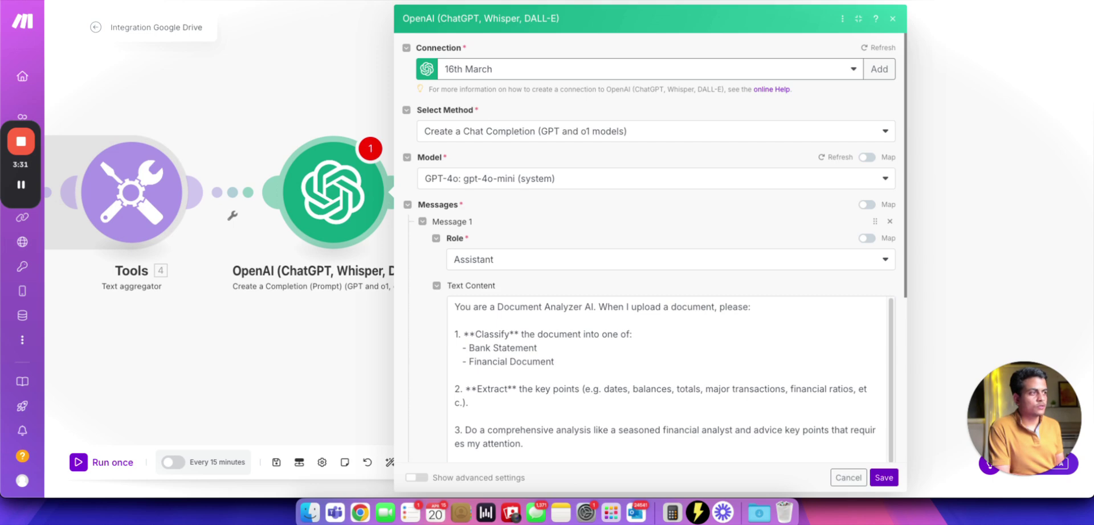
- Switch to the ChatGPT Prompt document in Google Docs and review the opening instruction and the document classification options
key(super+Tab)
drag(387, 419, 328, 164)
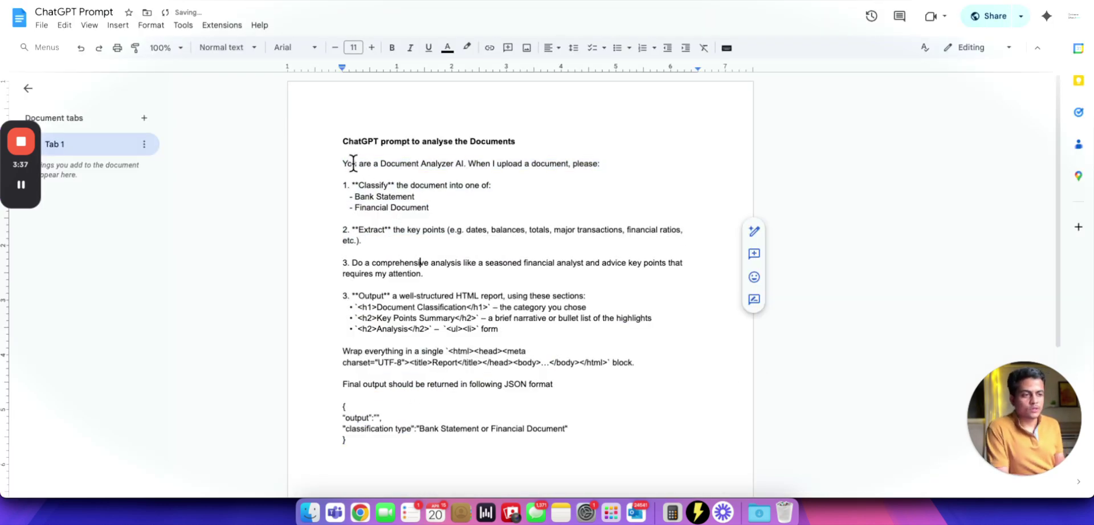
drag(353, 163, 610, 164)
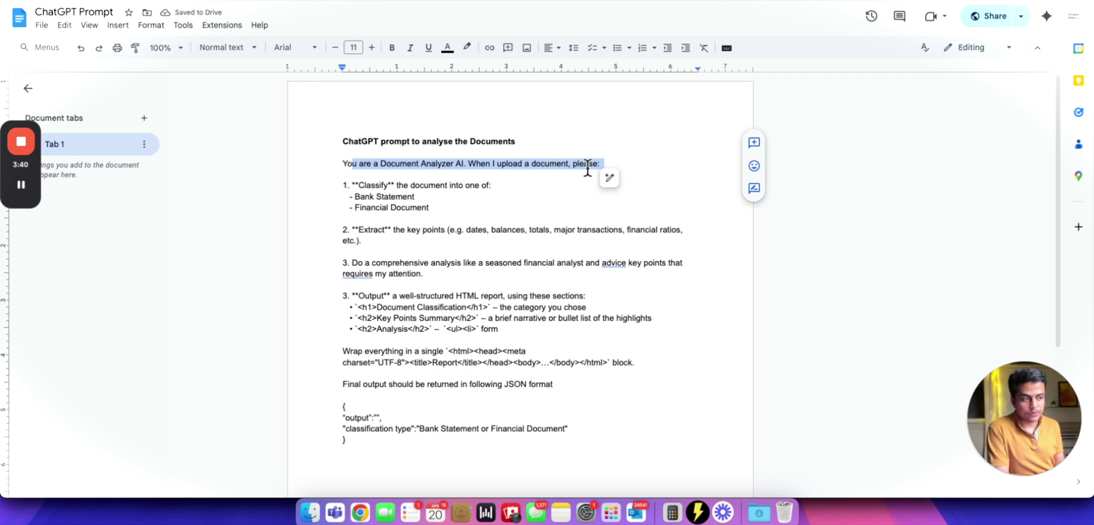
click(379, 186)
drag(359, 184, 362, 213)
key(shift+Up)
click(473, 245)
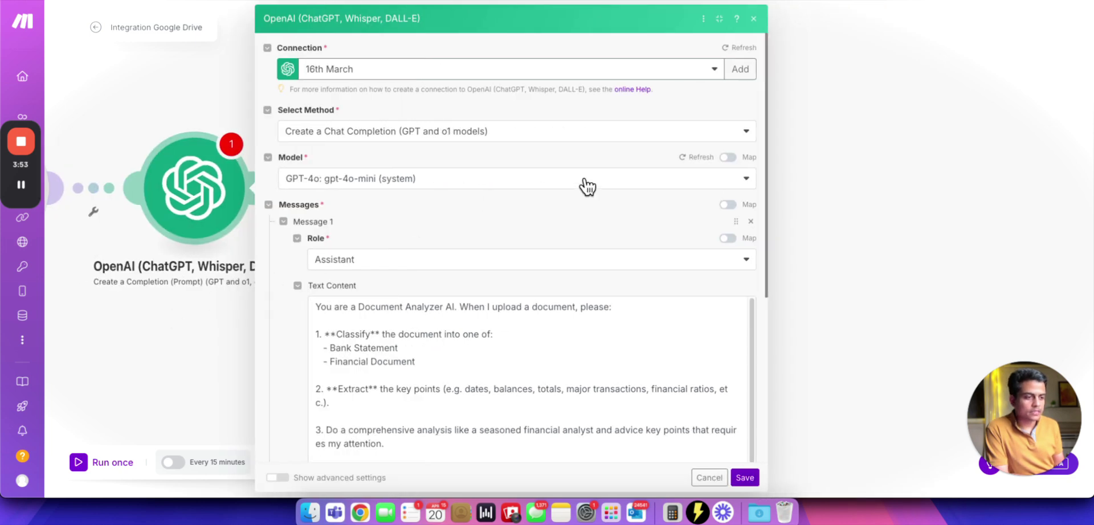
- Review the analysis, HTML report and JSON output instructions in Message 1's text content in the Make OpenAI module
scroll(484, 240, down, 3)
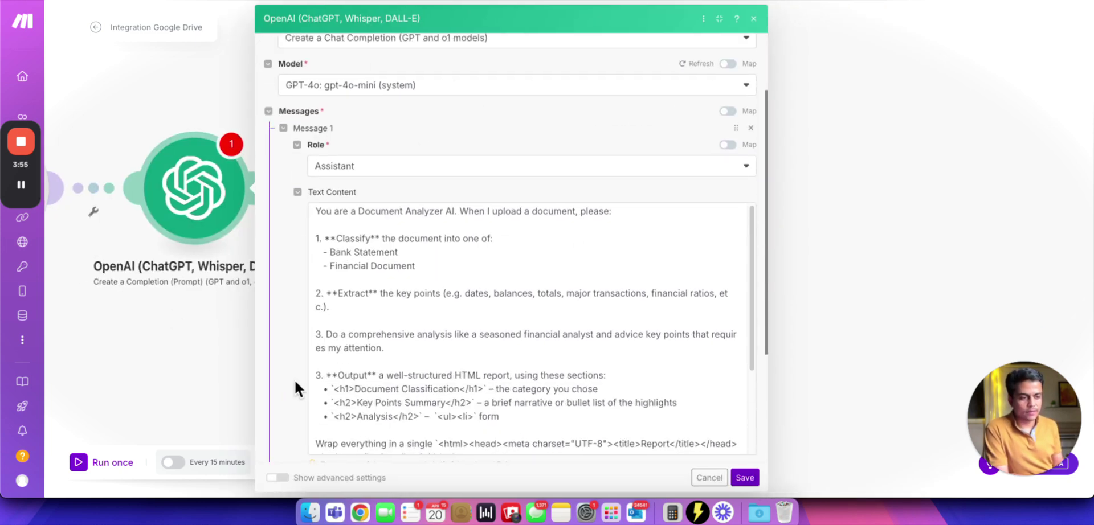
scroll(288, 370, down, 4)
drag(321, 222, 359, 233)
click(531, 222)
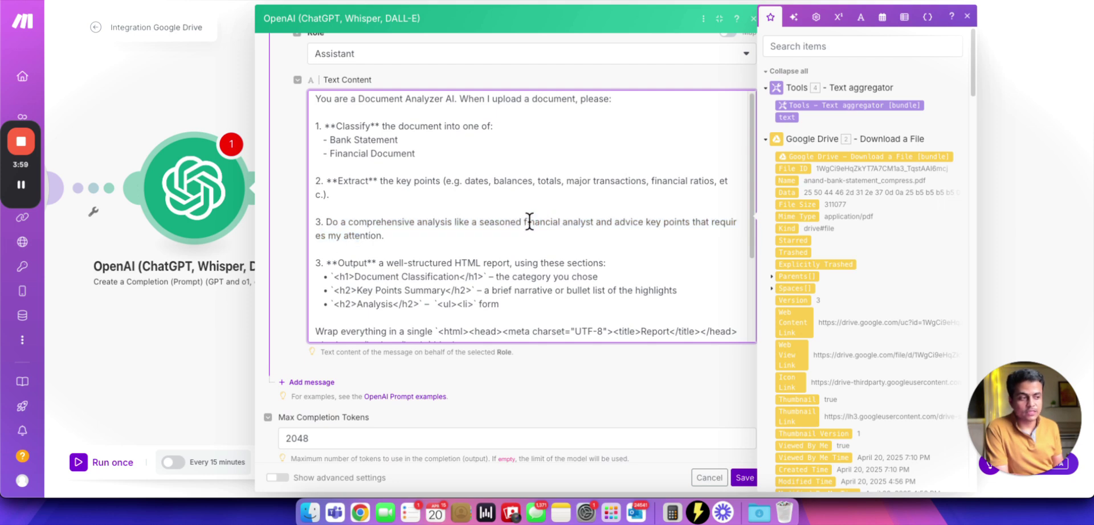
double_click(529, 221)
drag(625, 222, 744, 220)
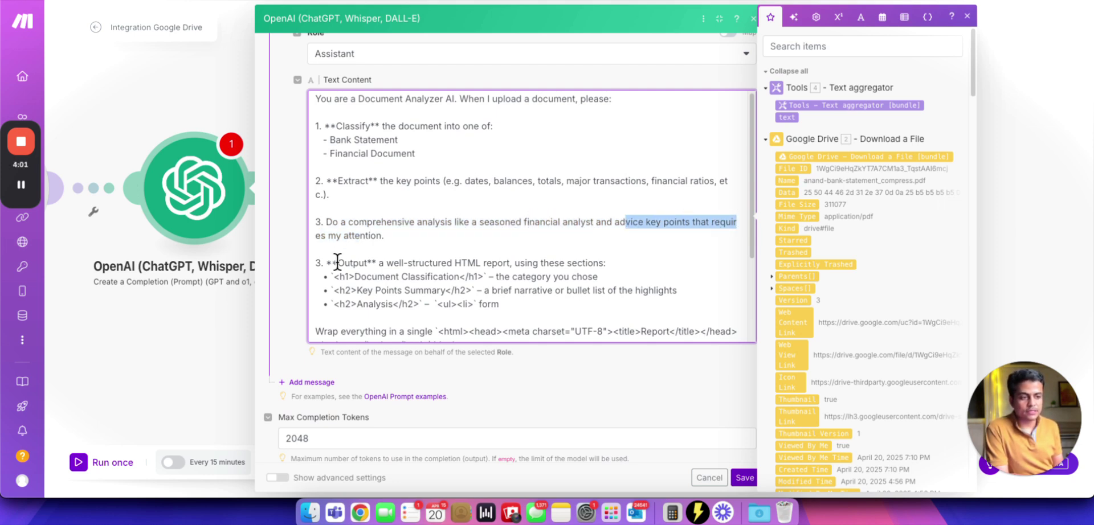
drag(319, 236, 360, 235)
scroll(448, 246, down, 4)
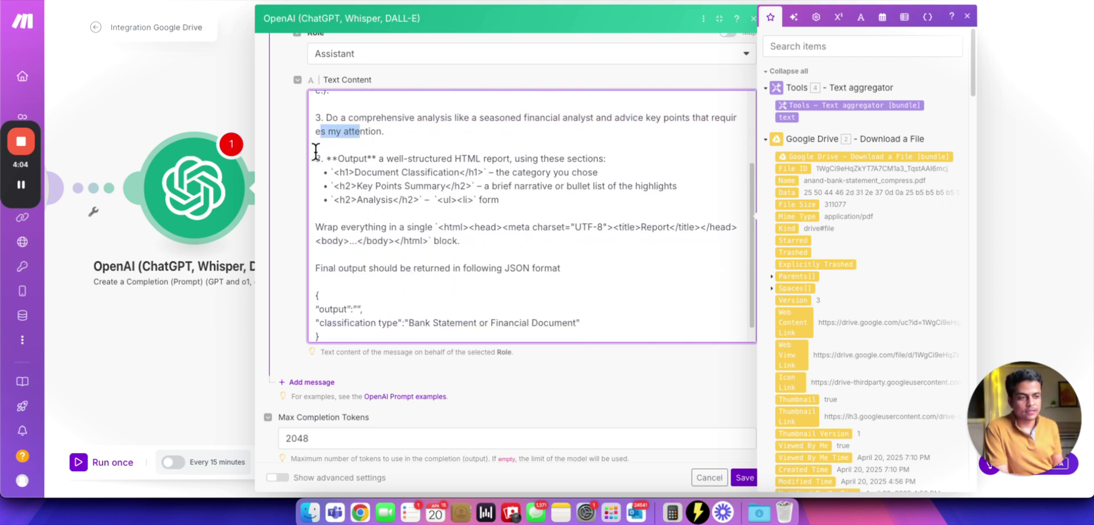
drag(315, 152, 558, 199)
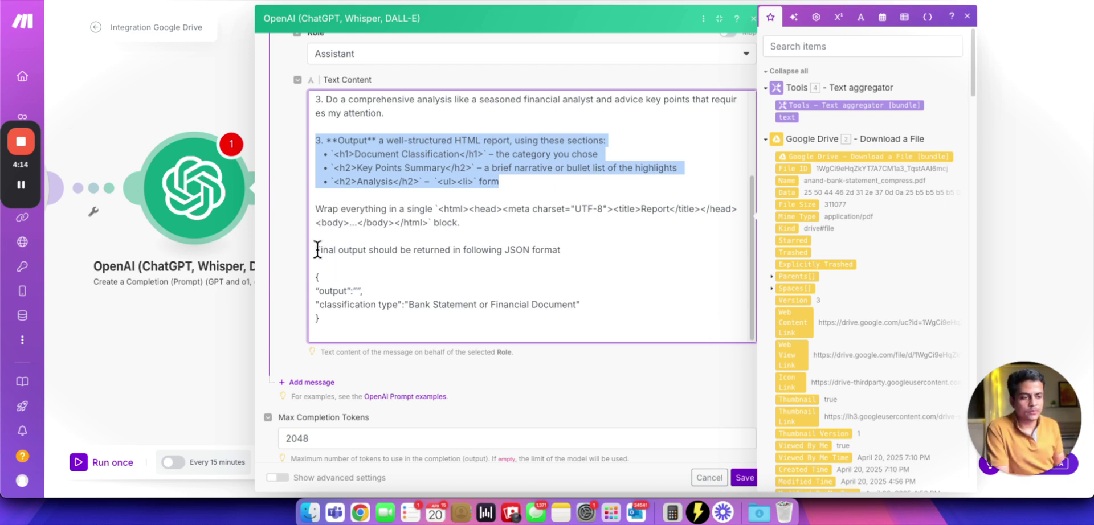
drag(317, 249, 356, 322)
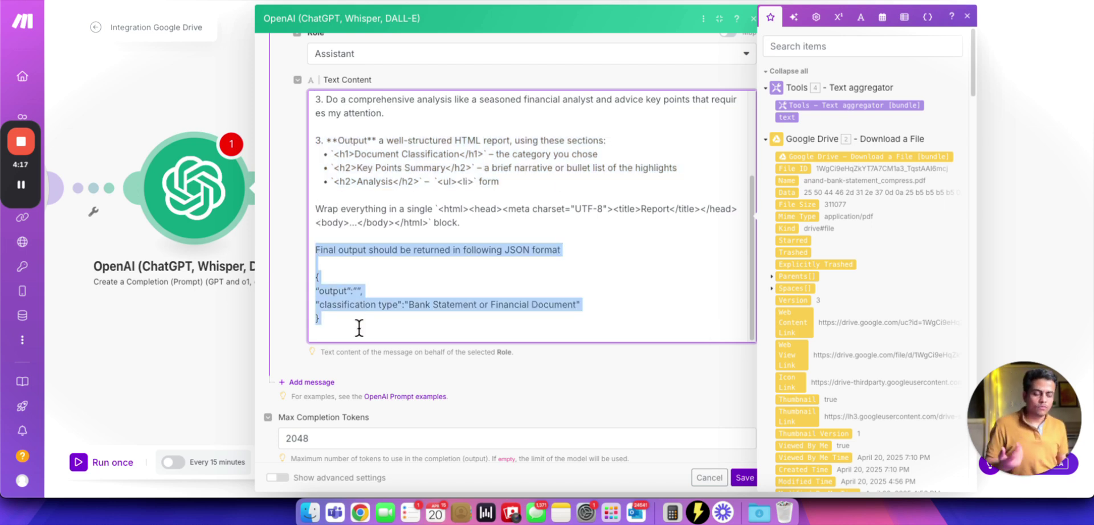
click(339, 330)
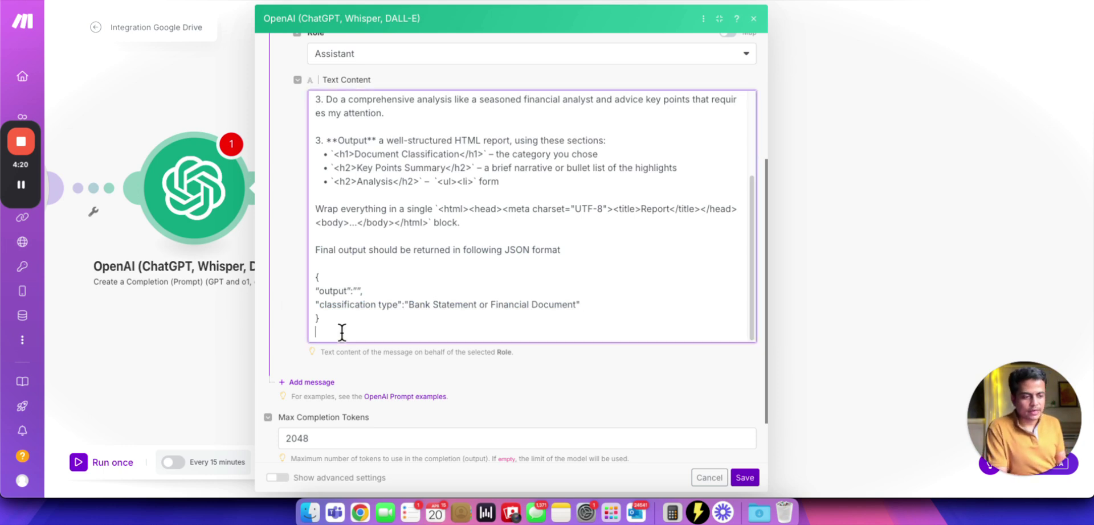
- Copy the closing block of Message 1's prompt, from "Final output should be returned in following JSON format" through the JSON structure
scroll(278, 310, up, 1)
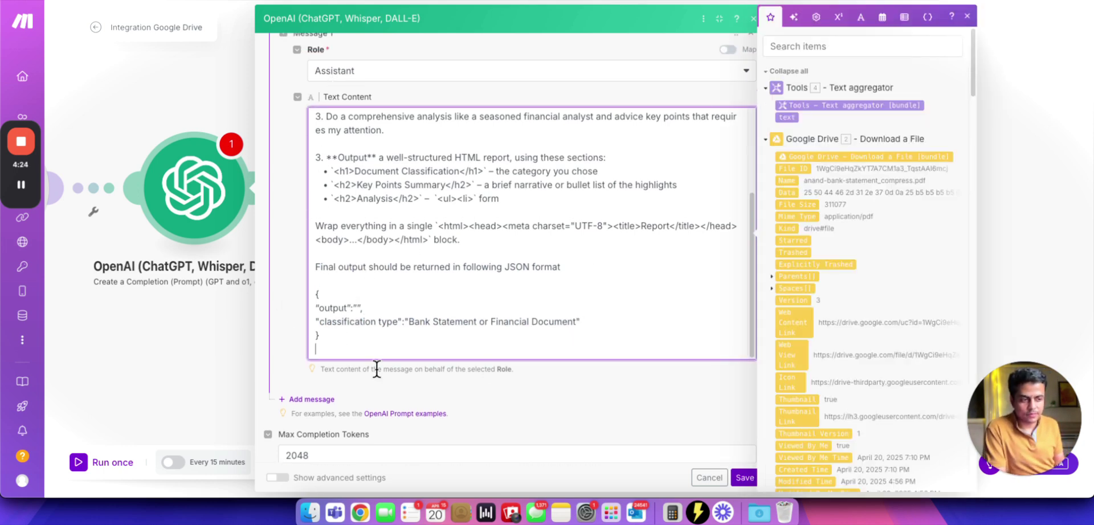
drag(344, 352, 305, 265)
key(super+c)
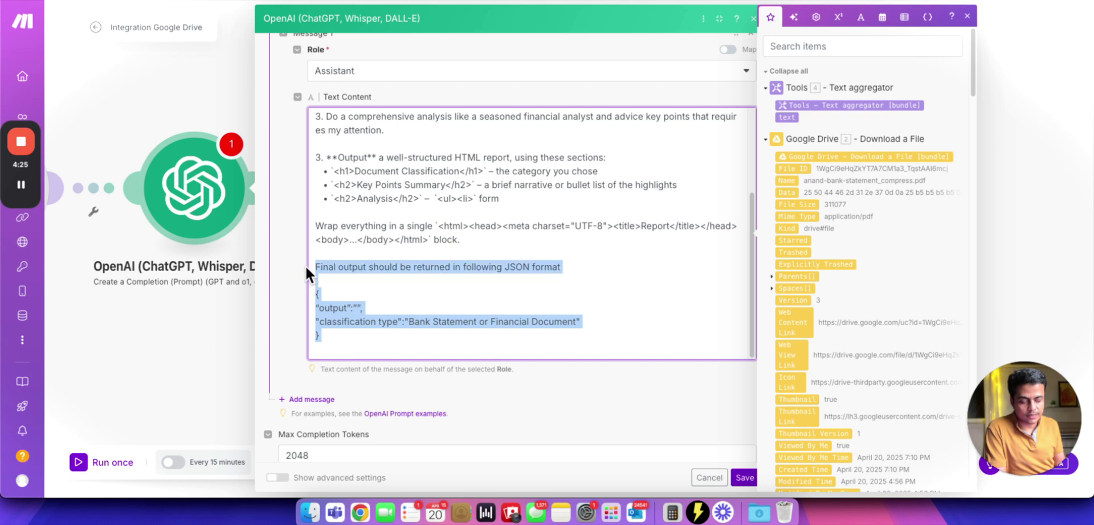
click(325, 309)
drag(325, 310, 350, 309)
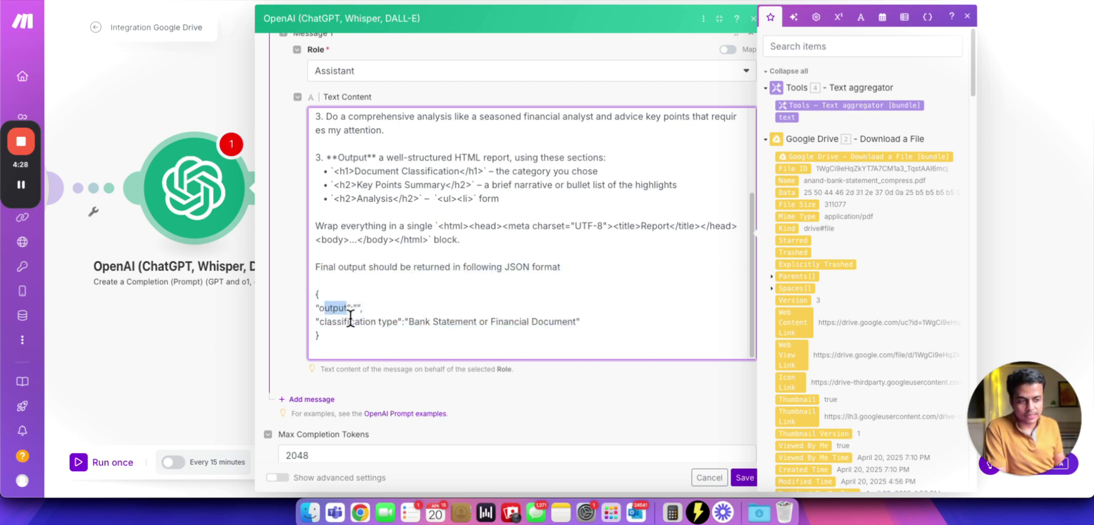
click(327, 319)
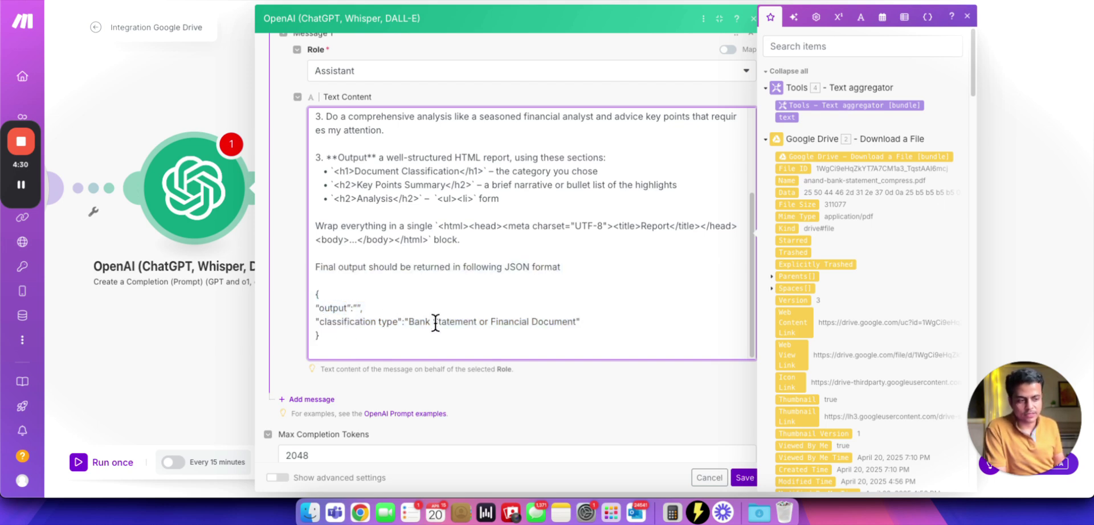
drag(419, 322, 467, 320)
- Add a second message with the role Developer / System and paste the copied JSON format instruction as its text content
click(293, 383)
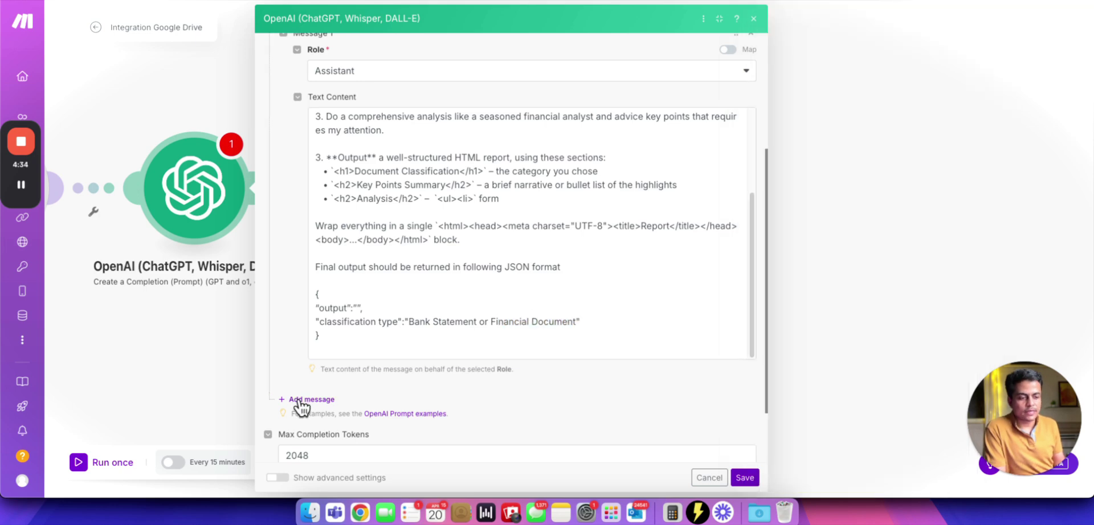
click(299, 400)
scroll(295, 369, down, 3)
click(331, 285)
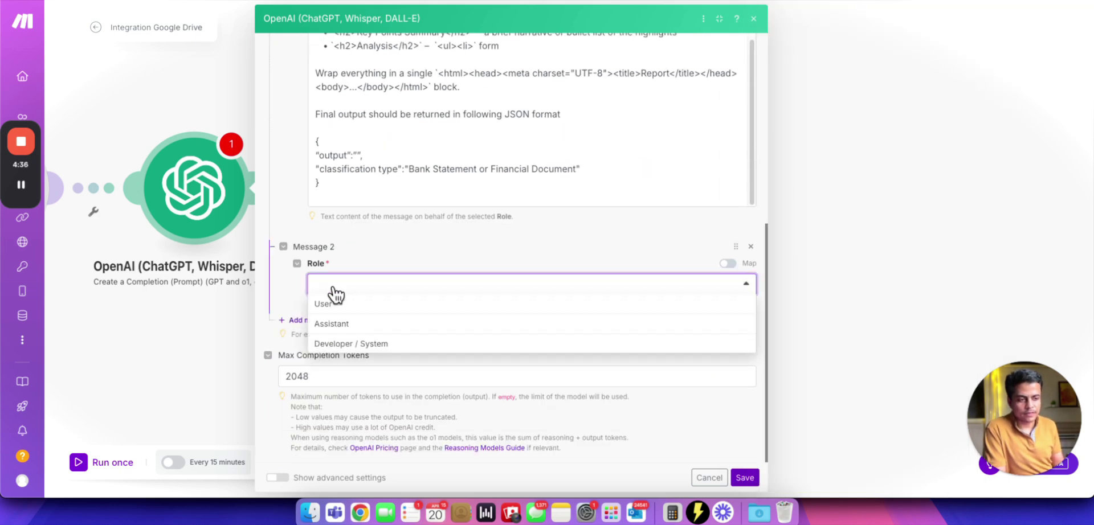
click(352, 344)
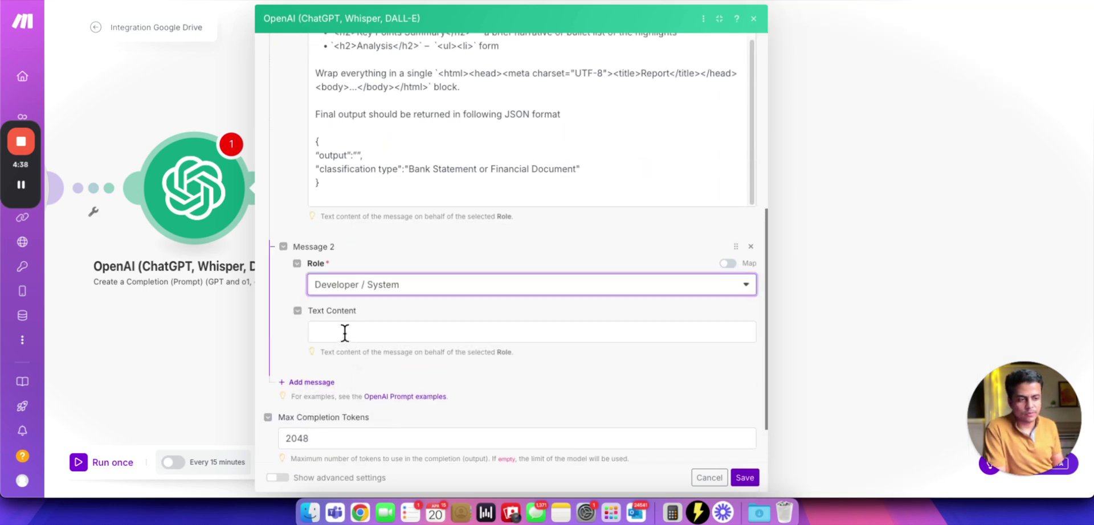
click(345, 332)
key(super+v)
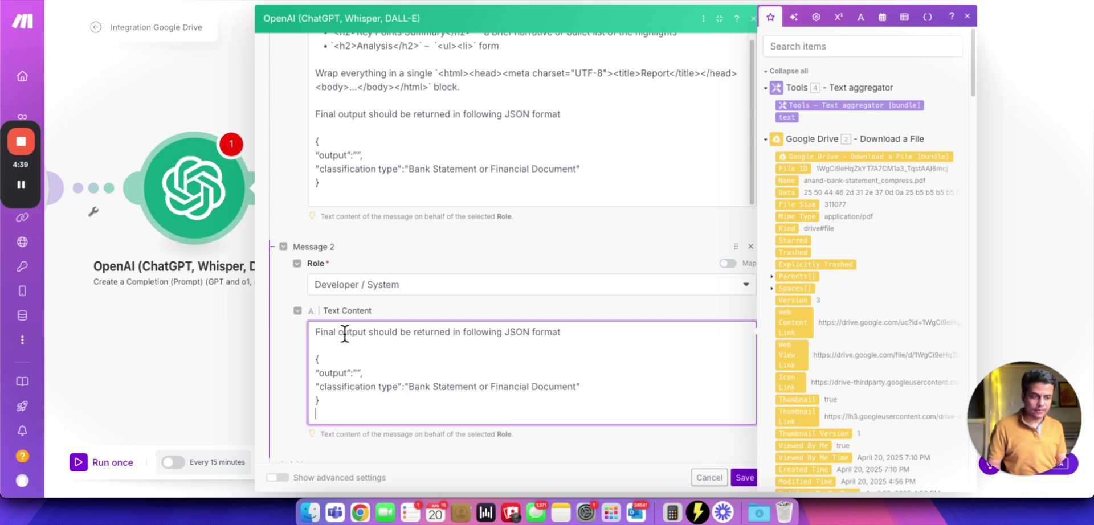
click(309, 434)
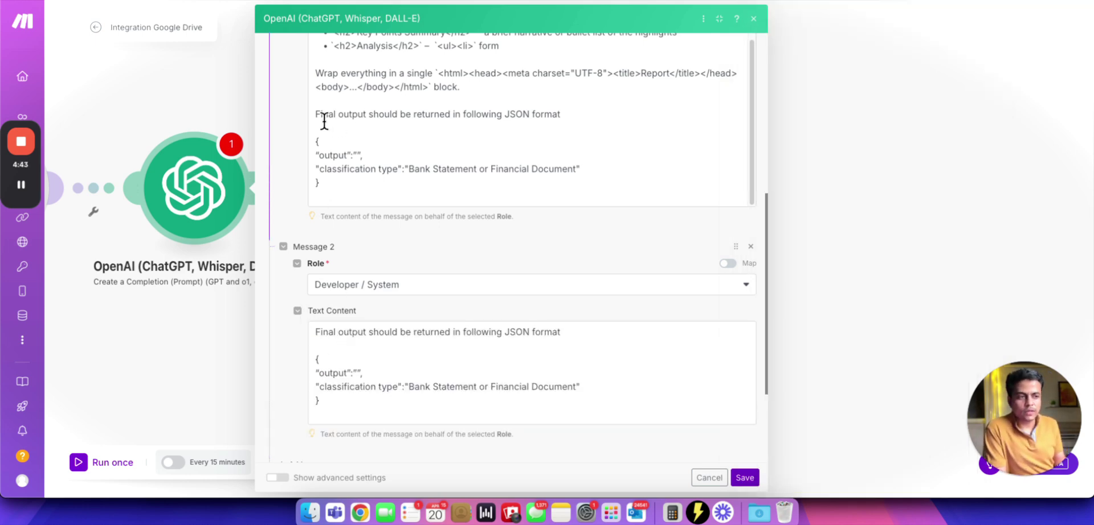
drag(317, 114, 335, 188)
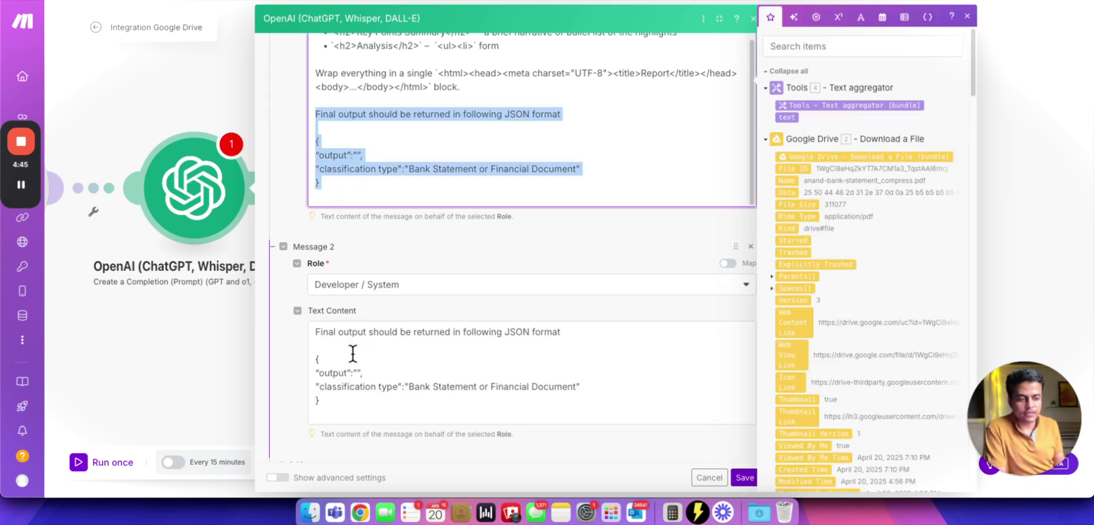
drag(313, 333, 318, 399)
click(290, 382)
- Clear the Max Completion Tokens value in the OpenAI module
scroll(293, 376, down, 3)
click(297, 376)
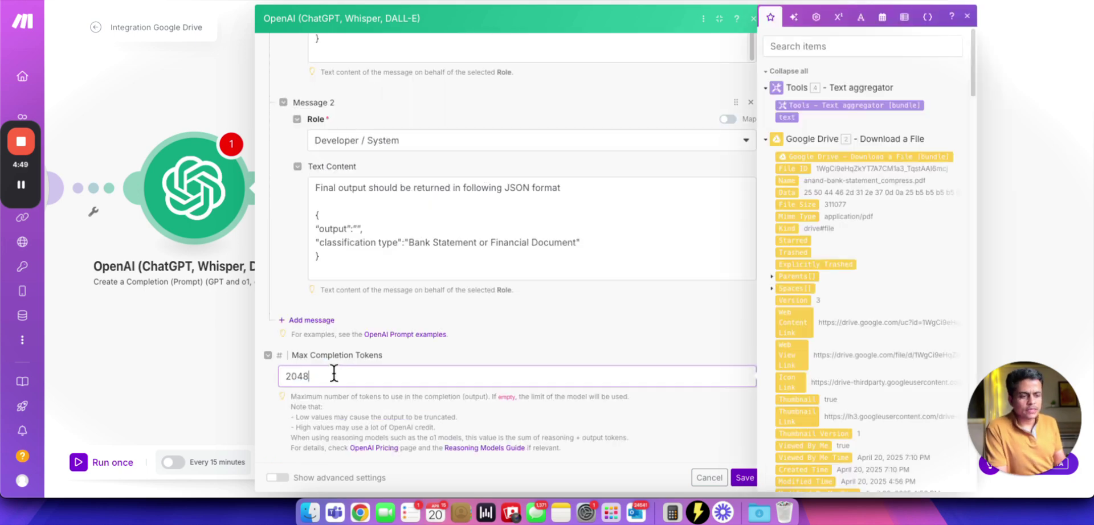
double_click(334, 374)
key(BackSpace)
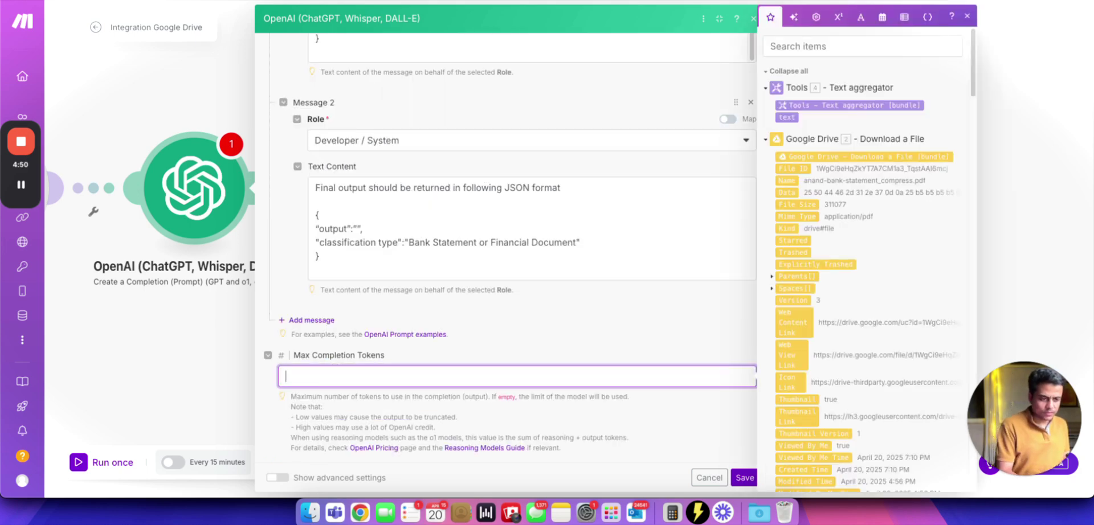
click(298, 415)
- Show the advanced settings, set Response Format to JSON Object with Parse JSON Response set to Yes, and save the module
click(284, 478)
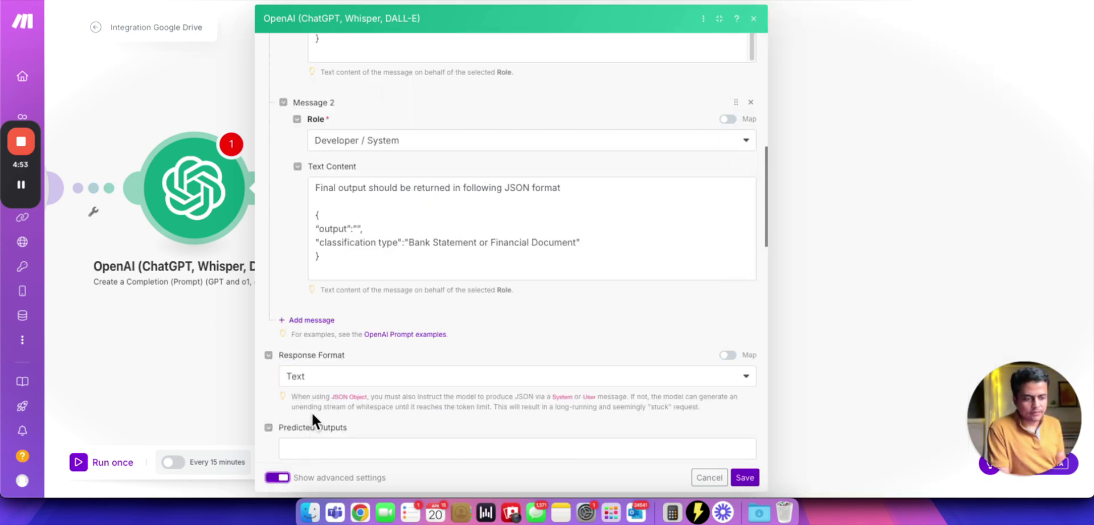
scroll(313, 413, down, 2)
click(345, 273)
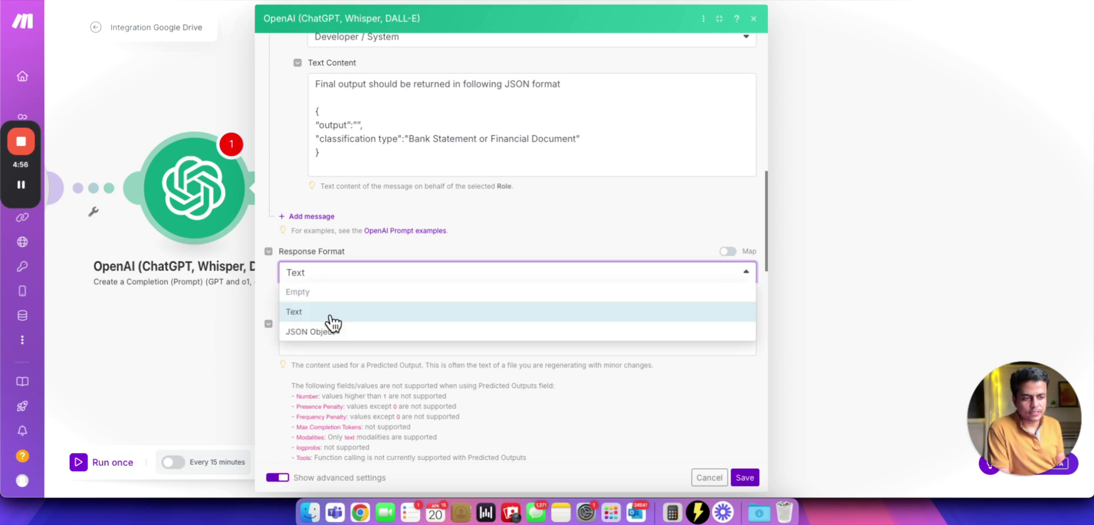
click(313, 332)
click(283, 342)
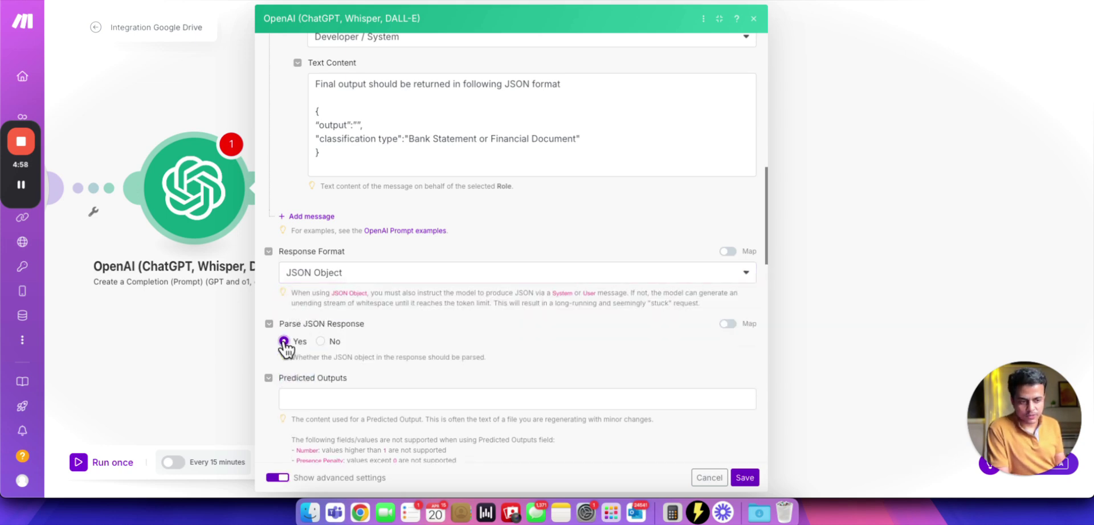
click(744, 478)
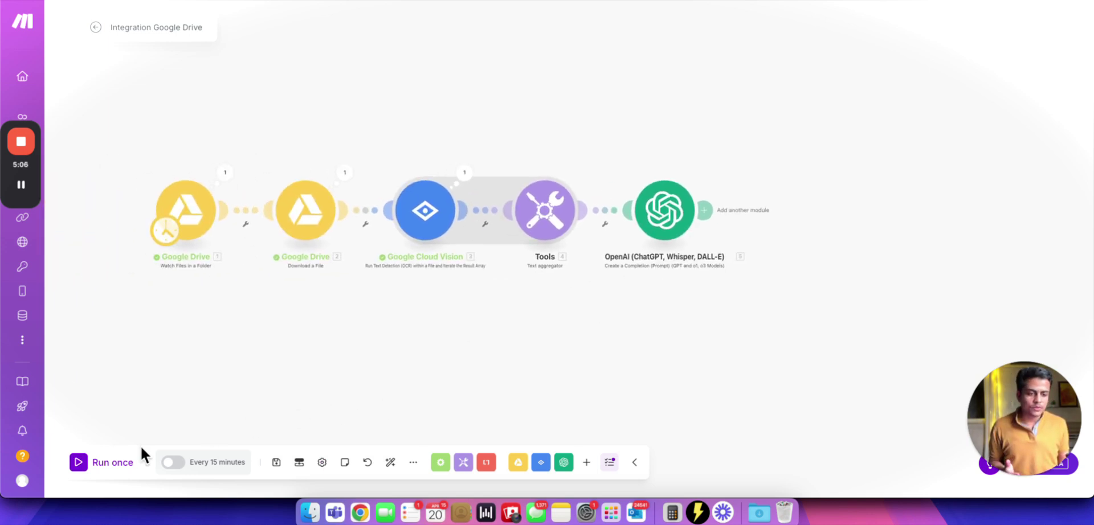
- Set the Google Drive Watch Files in a Folder module's starting point to Choose manually and save it
right_click(186, 215)
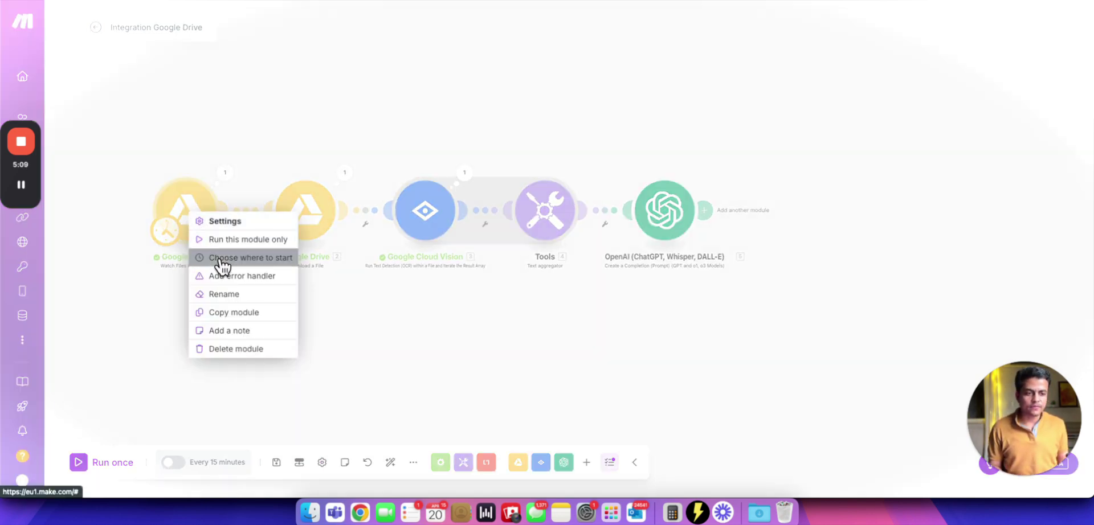
click(222, 263)
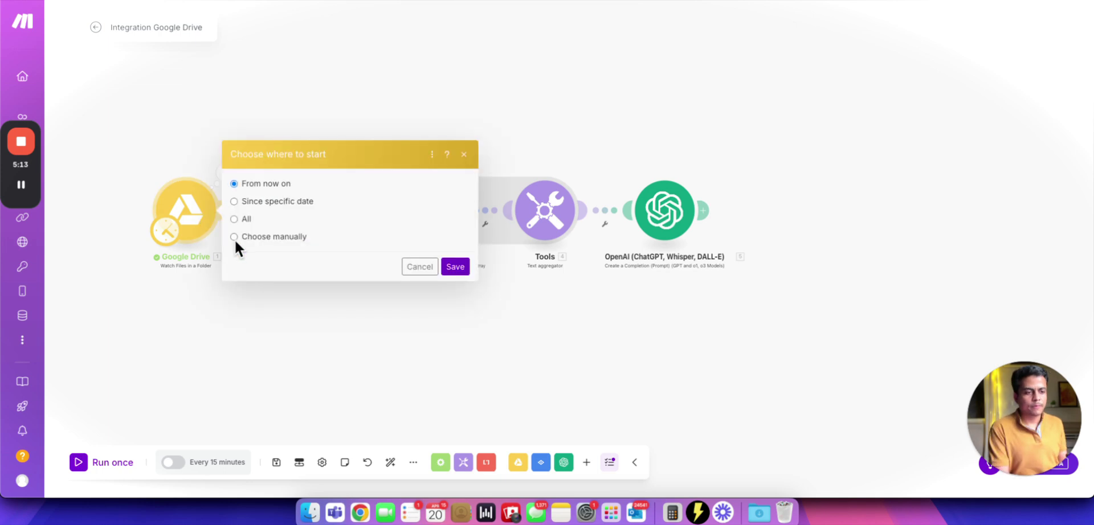
click(234, 236)
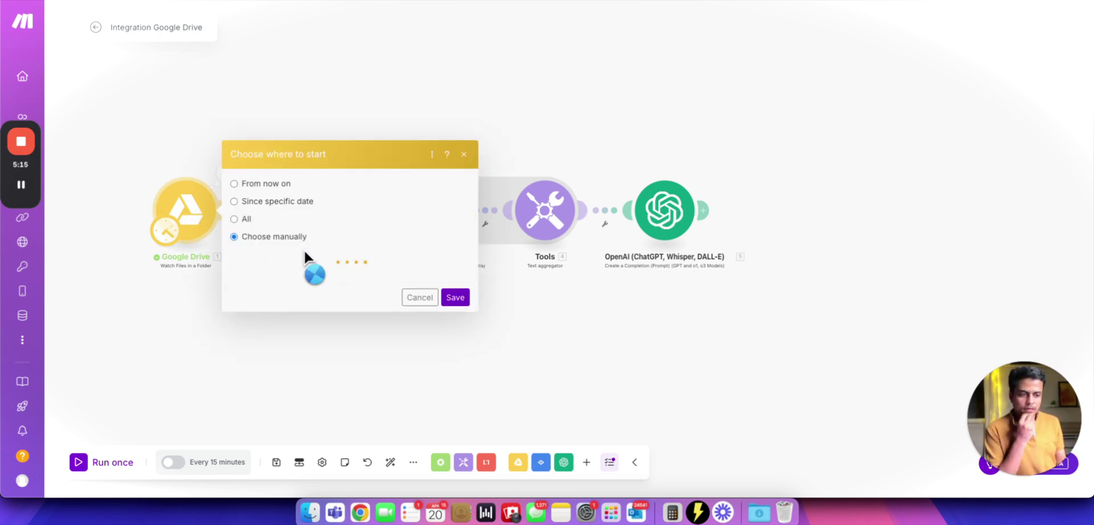
click(455, 291)
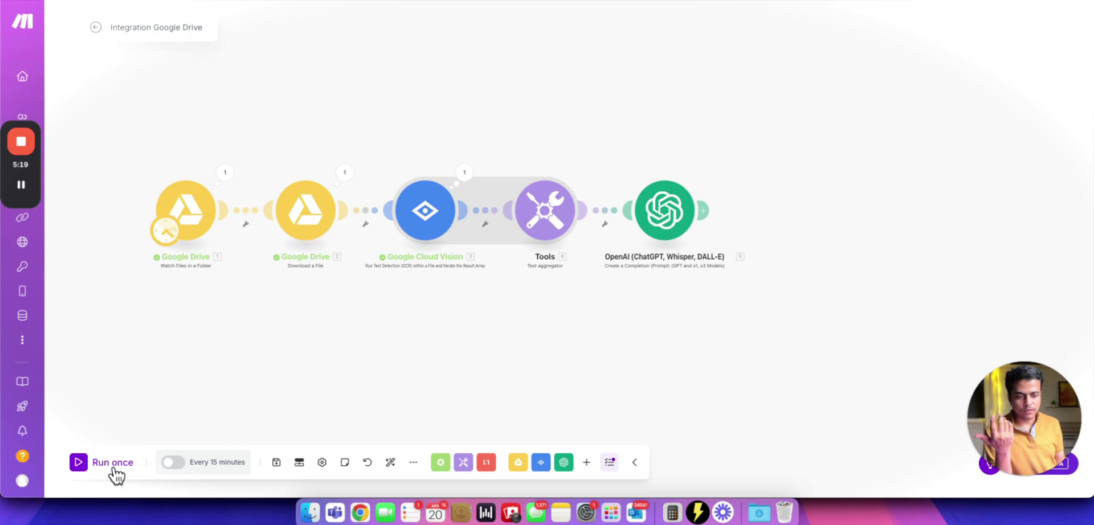
- Run the scenario once and inspect the output and classification type fields in the OpenAI module's result
click(112, 469)
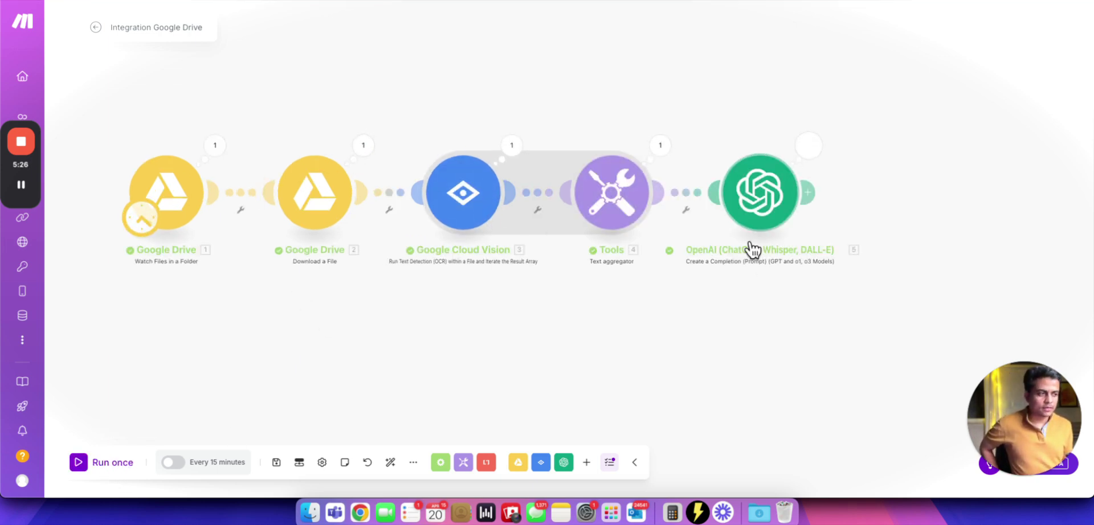
click(695, 153)
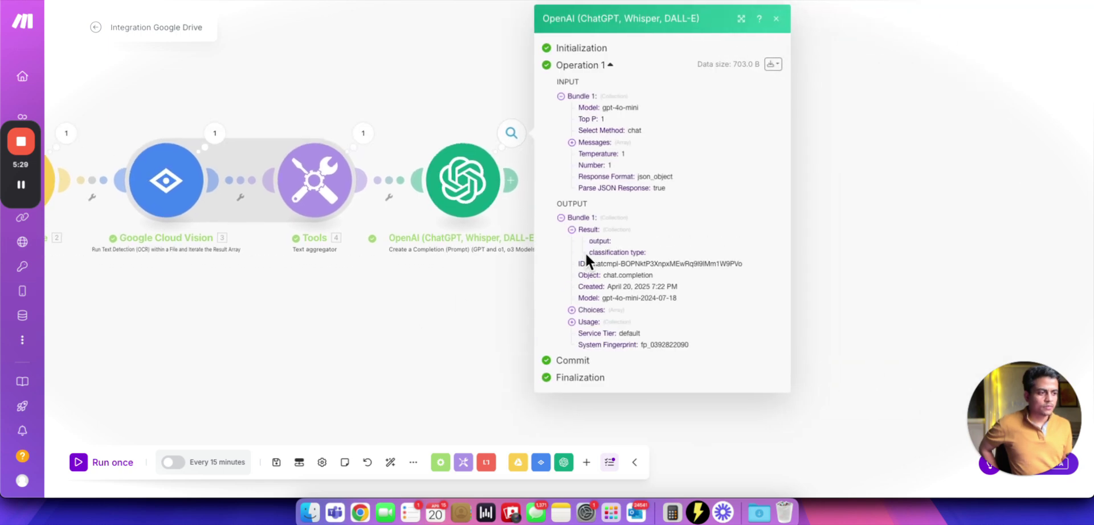
drag(593, 243, 627, 253)
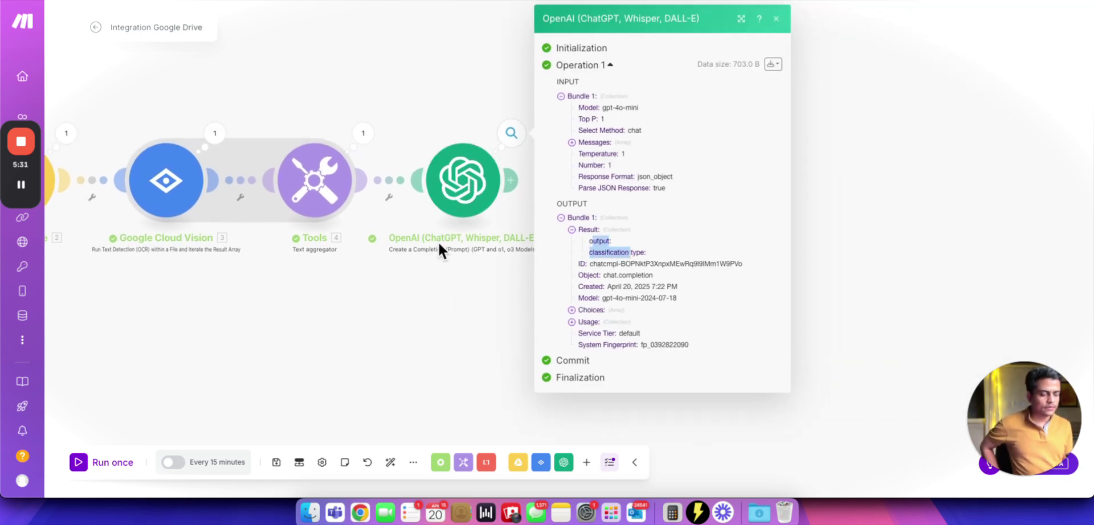
- Append the line "Here is my file content:" to the end of Message 1's text content in the OpenAI module
click(484, 240)
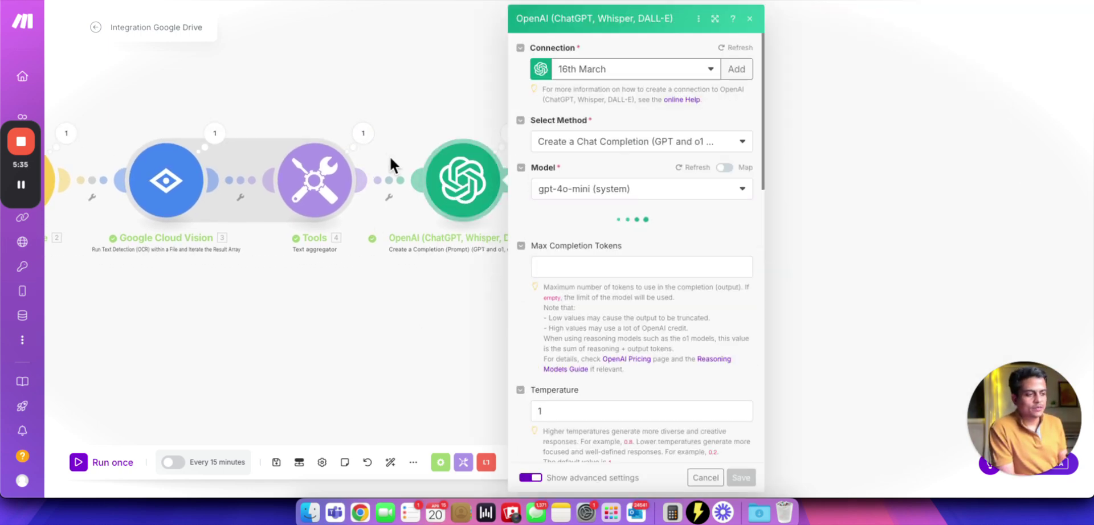
click(714, 18)
scroll(418, 253, down, 5)
scroll(408, 244, up, 3)
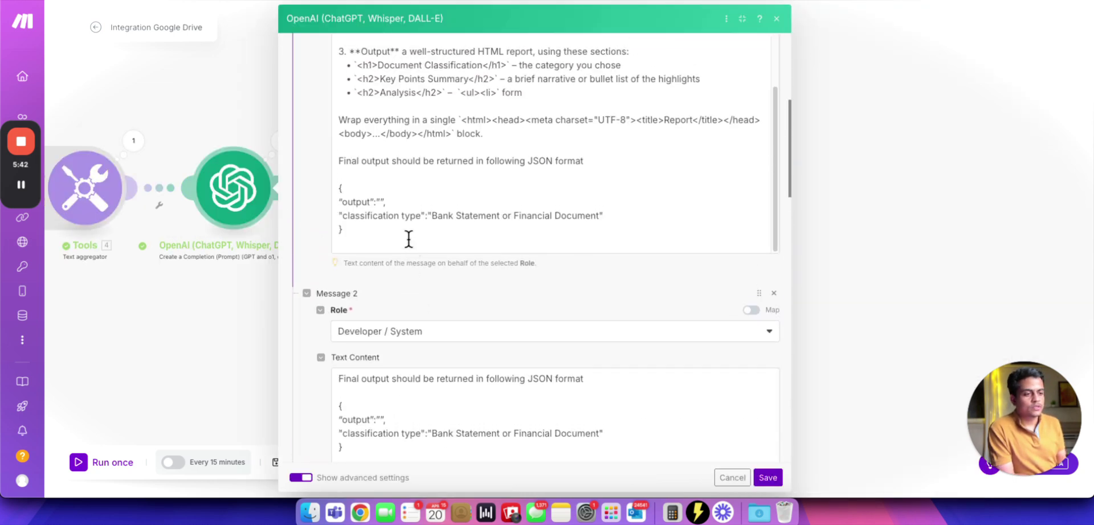
click(408, 244)
key(Return)
key(Return)
text(Here i)
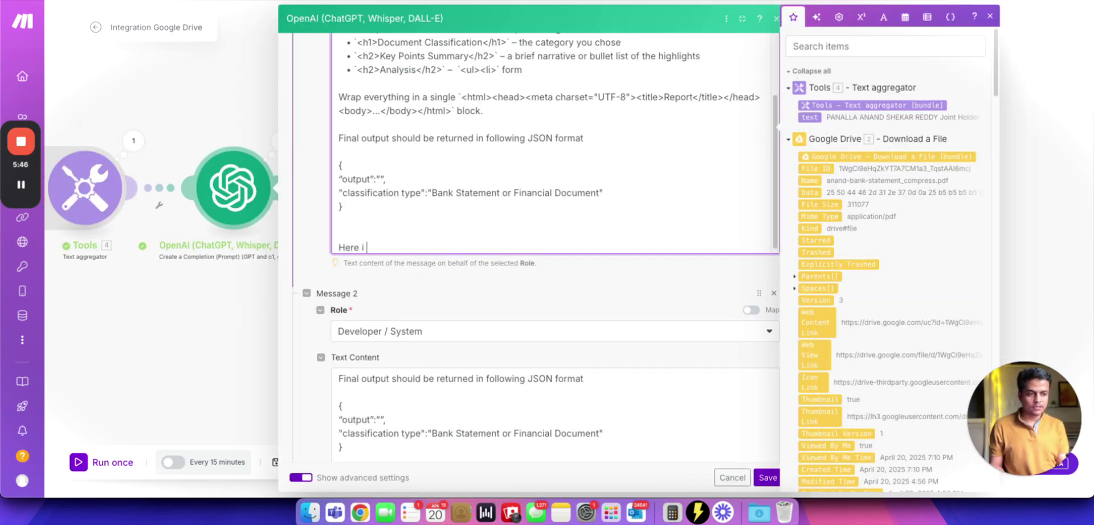
text(s my file content)
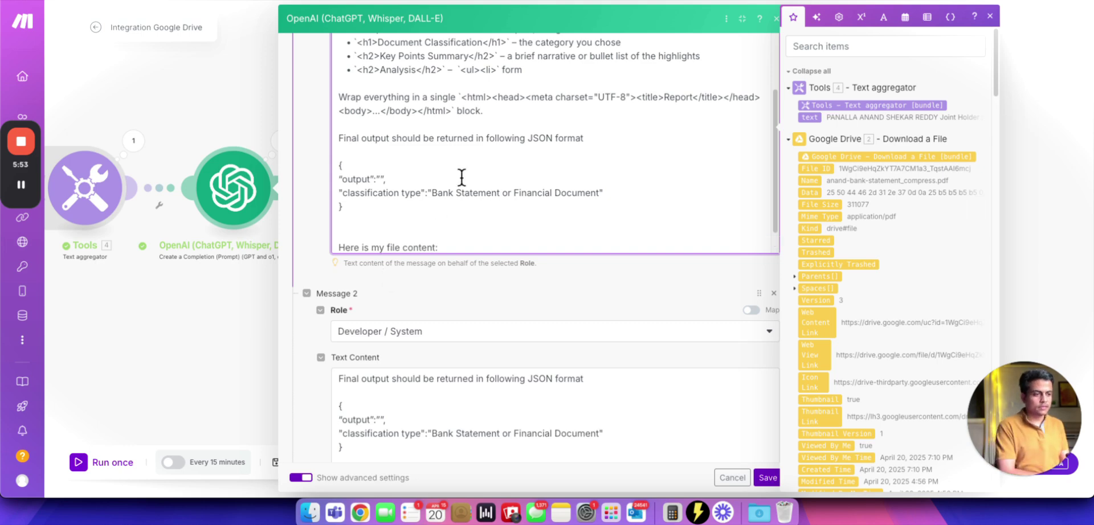
text(:)
- Map the Text aggregator's text value below the file content line in Message 1 and save the OpenAI module
scroll(461, 177, down, 1)
drag(809, 117, 463, 210)
click(765, 478)
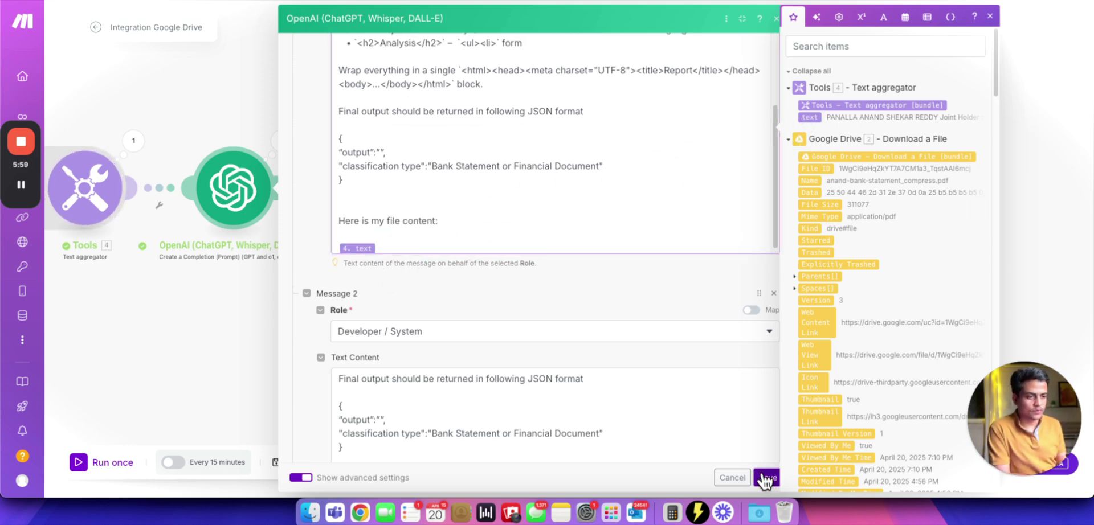
- Inspect the Result collection in the OpenAI module's output from the last run
scroll(626, 292, right, 5)
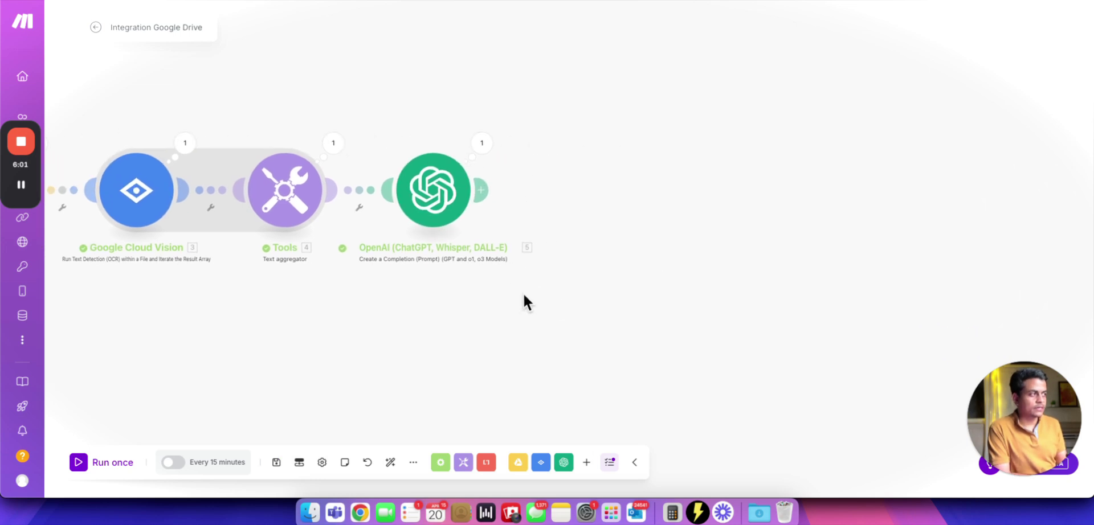
click(482, 191)
click(482, 146)
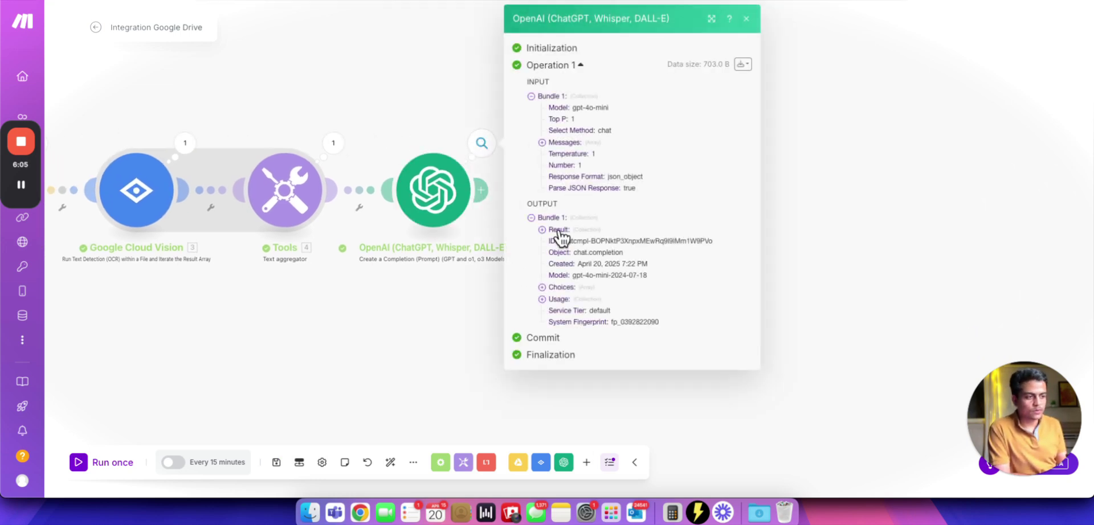
click(559, 230)
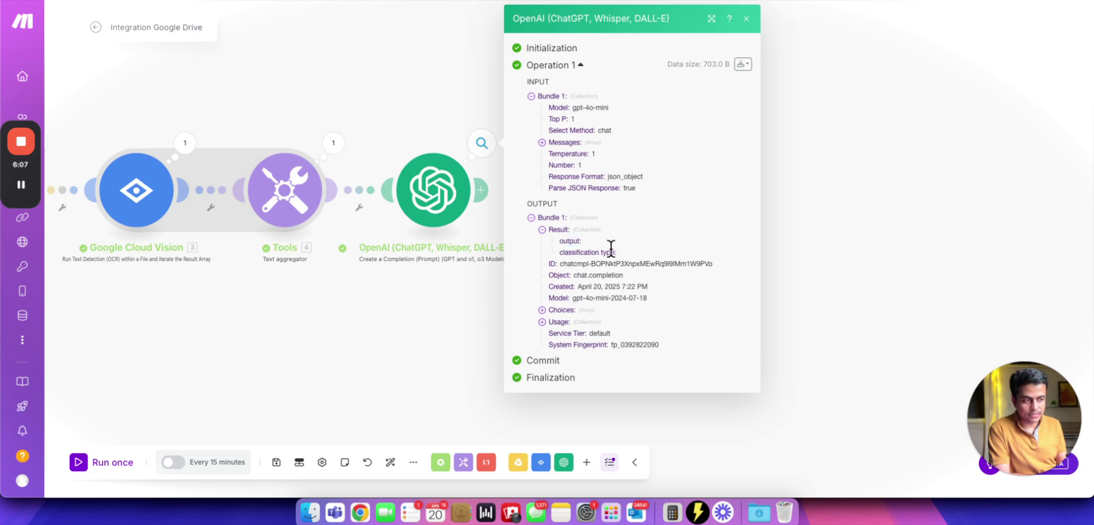
- Add a Gmail Send an Email module after the OpenAI module
click(481, 191)
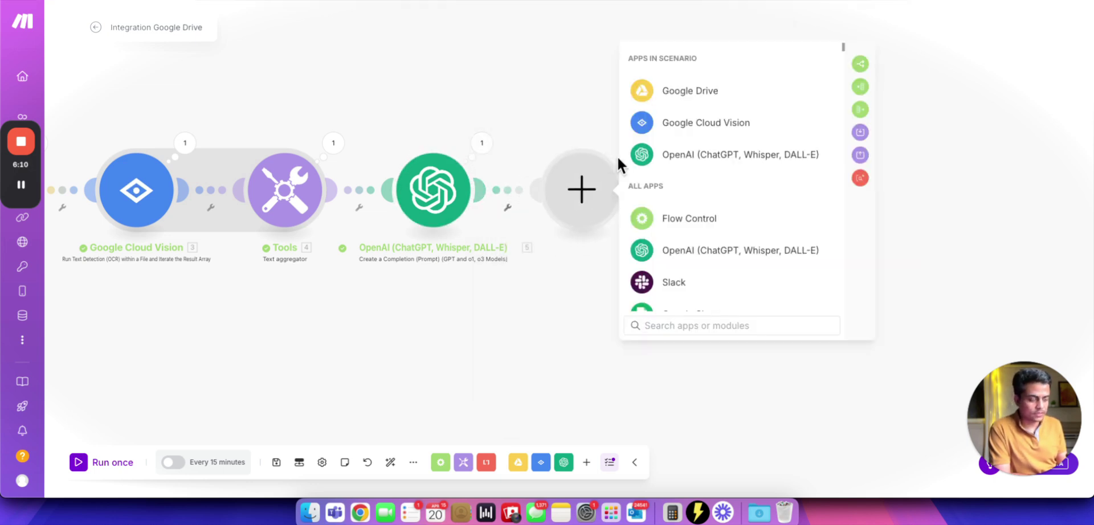
text(gmail)
click(692, 59)
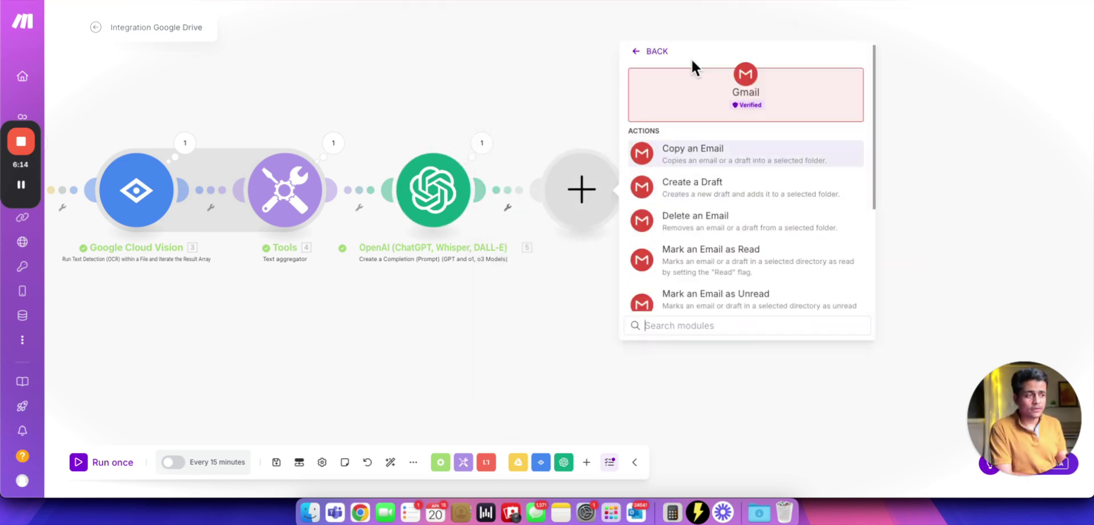
scroll(709, 240, down, 3)
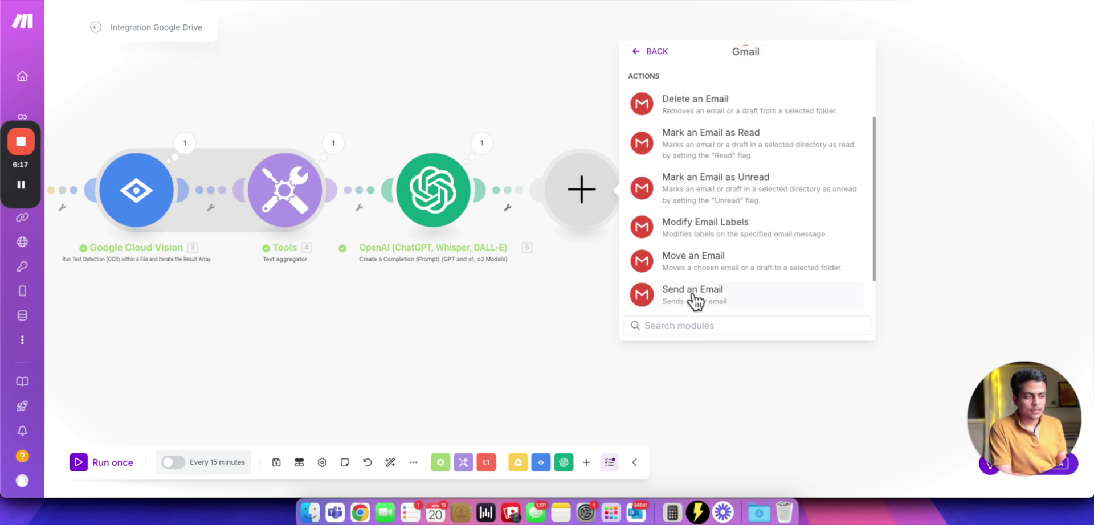
click(693, 293)
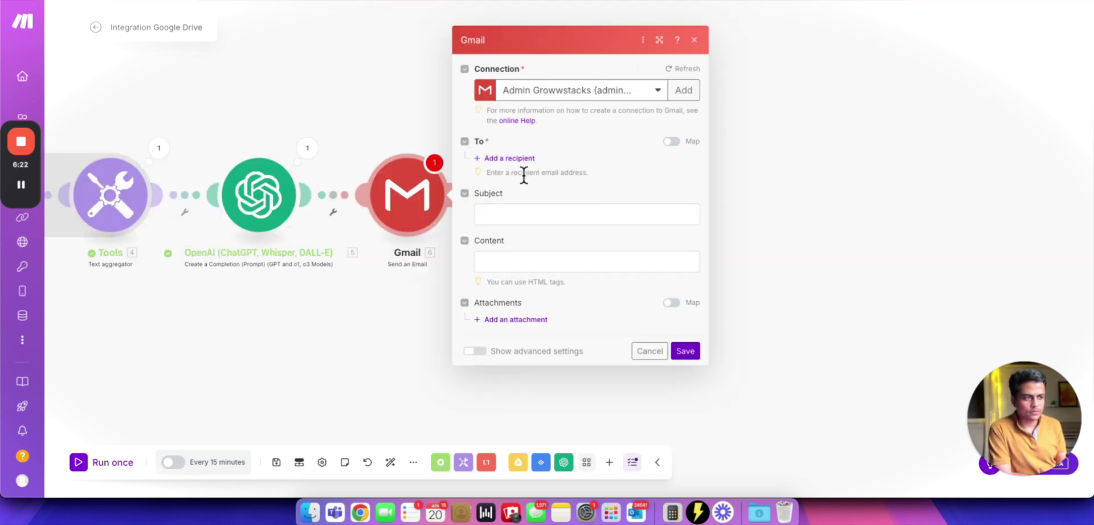
- Add one recipient to the Gmail module and enter the recipient's email address
click(503, 160)
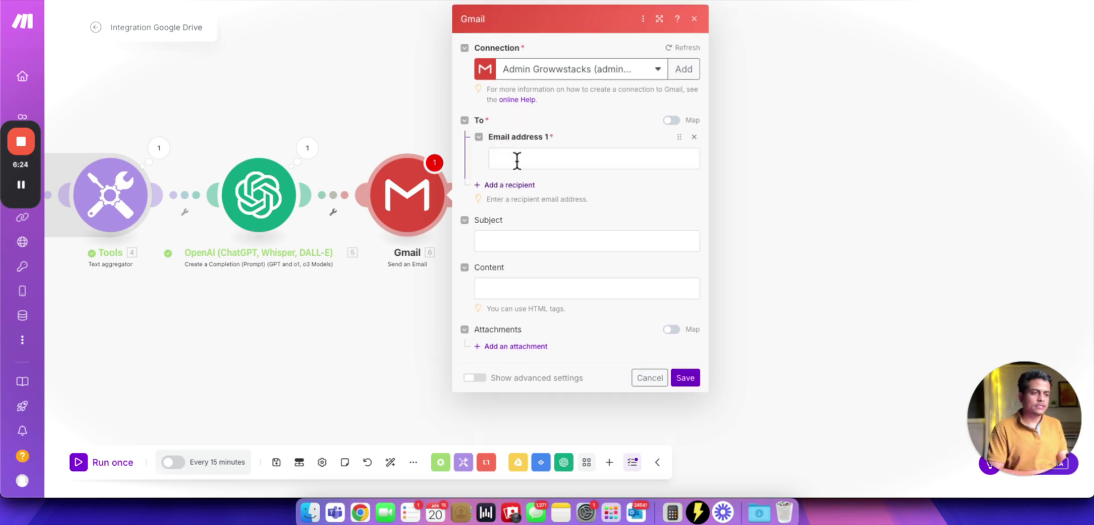
click(517, 160)
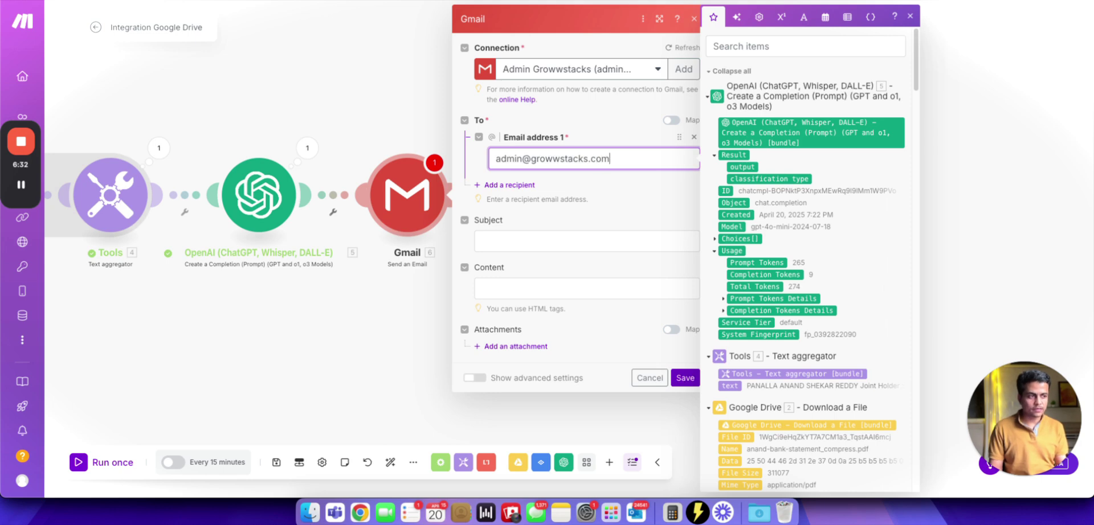
key(Tab)
key(Tab)
- Set the email subject to "New Analysis - " followed by the file Name from the Google Drive Watch Files in a Folder module
click(519, 241)
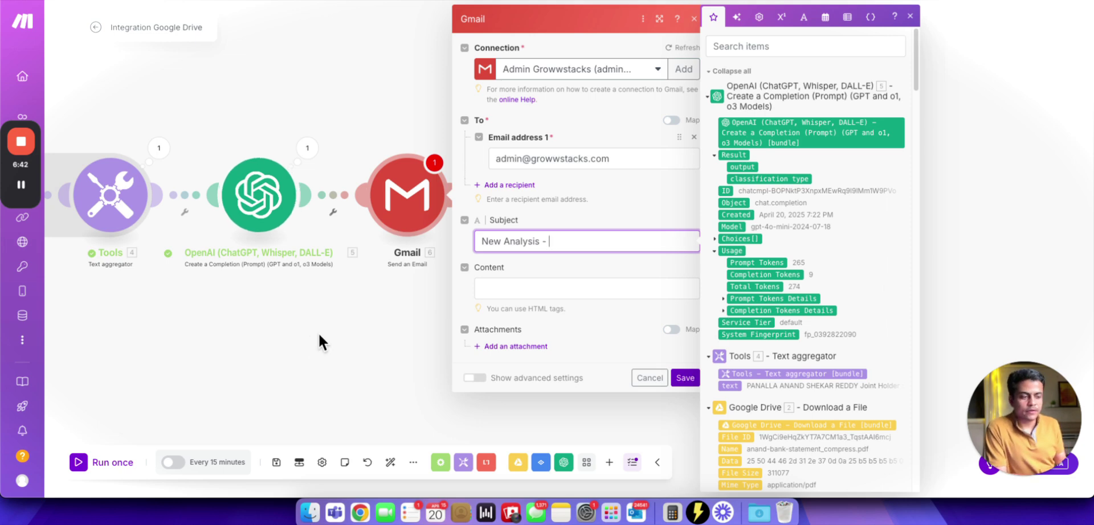
scroll(805, 334, down, 2)
scroll(806, 334, down, 10)
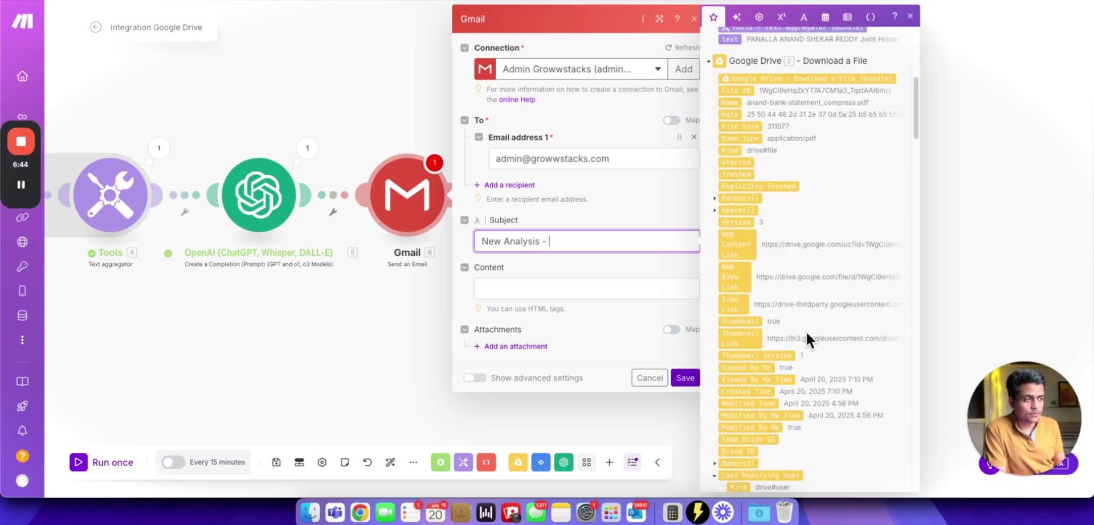
scroll(806, 334, down, 10)
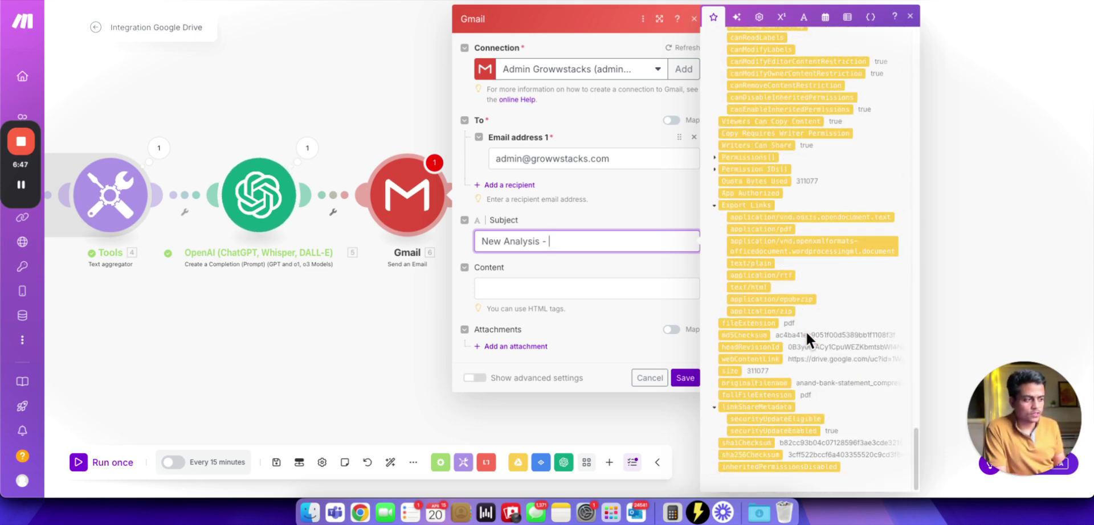
scroll(798, 313, up, 10)
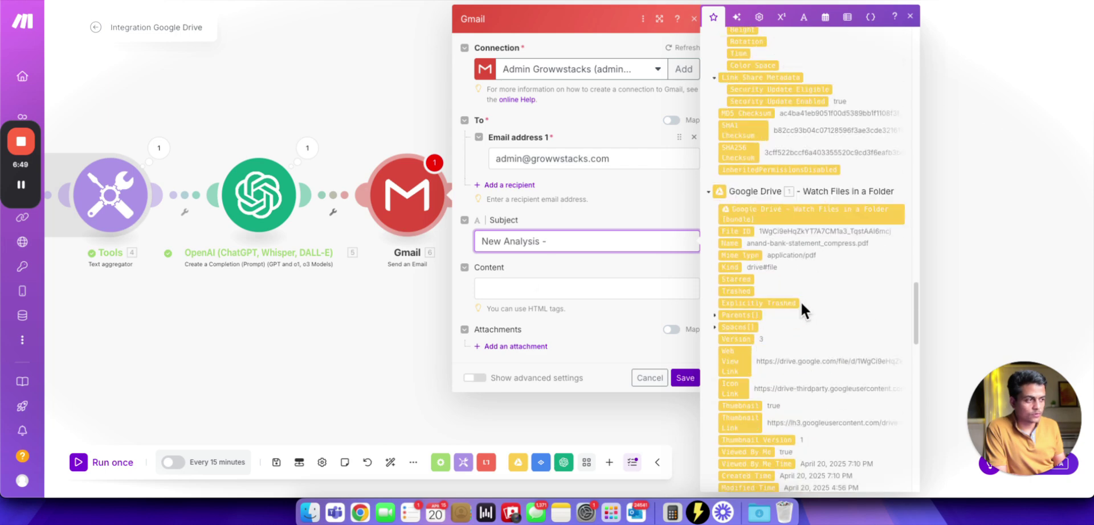
drag(735, 244, 610, 242)
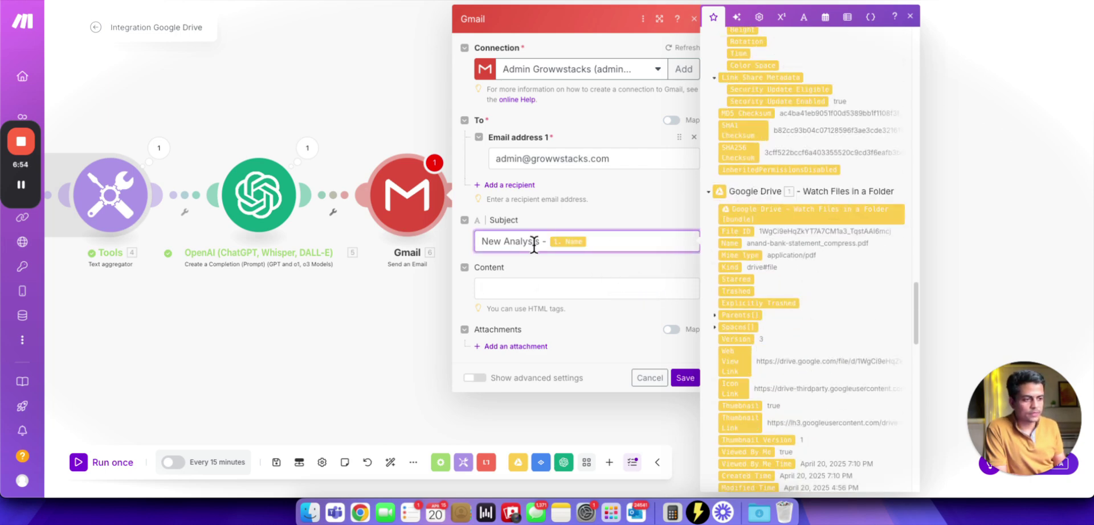
drag(489, 237, 570, 242)
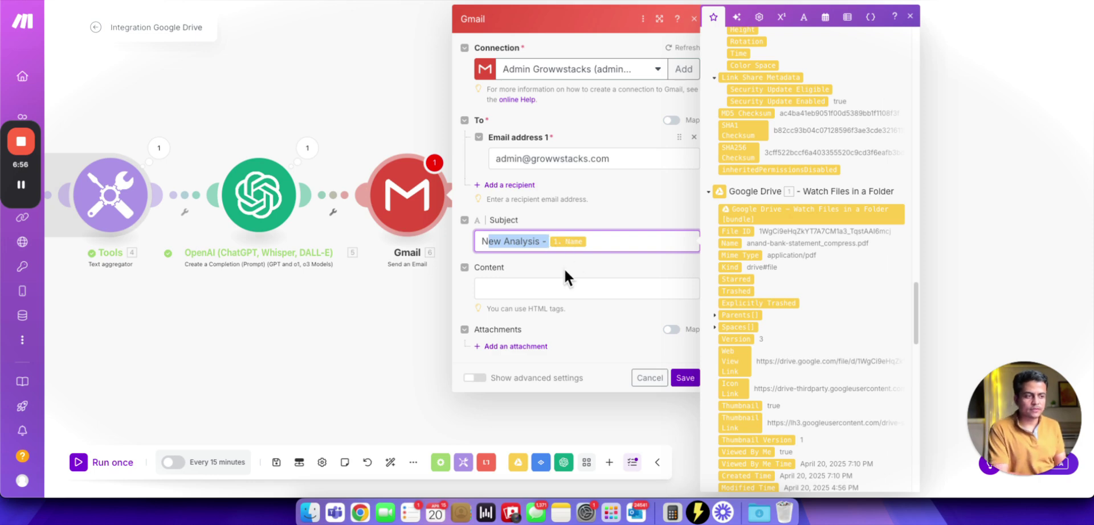
- Map the OpenAI result's output field into the email content and save the Gmail module
click(558, 285)
scroll(794, 201, up, 10)
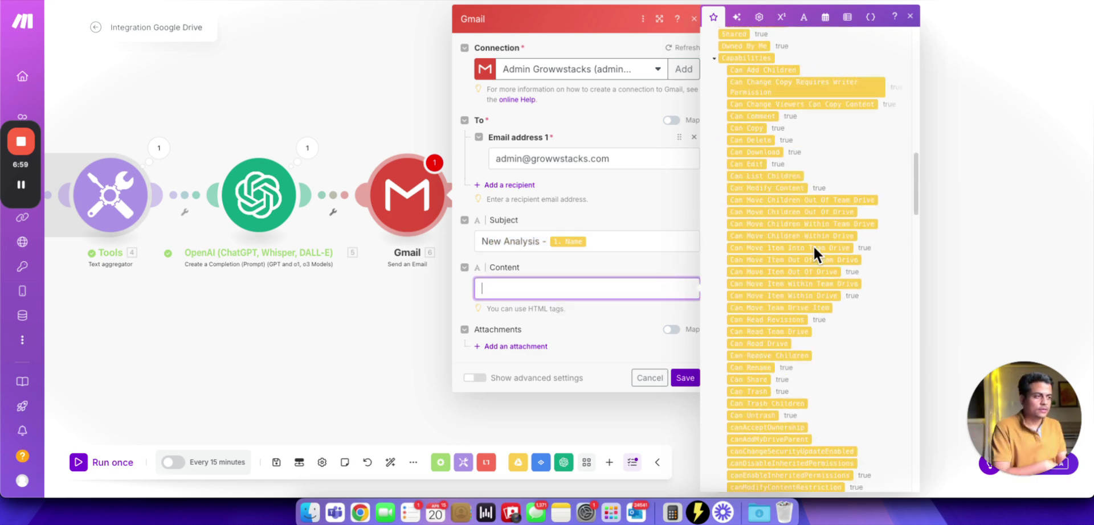
drag(738, 168, 525, 292)
click(686, 378)
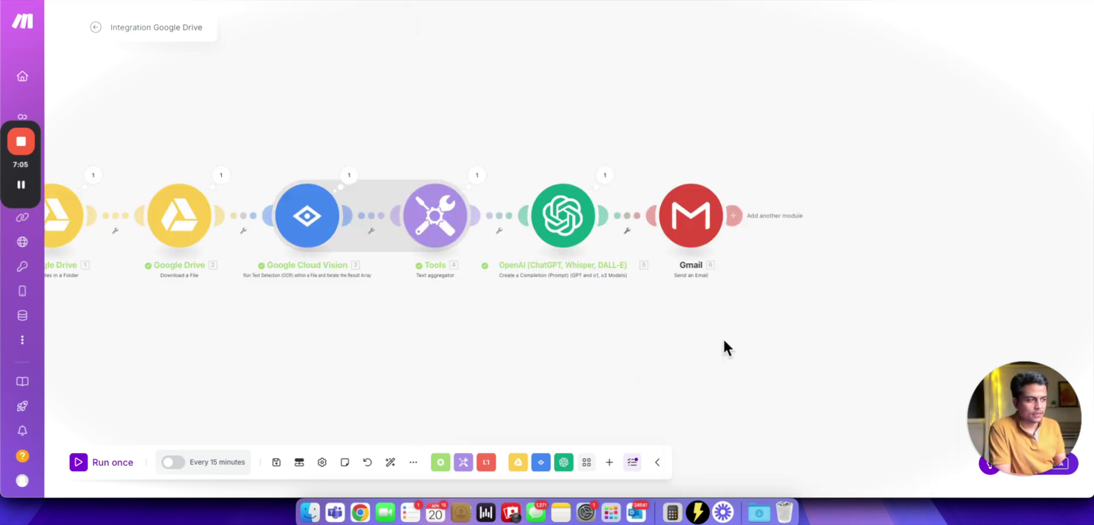
- Review the Bank Statement and Financial Document categories in the OpenAI module's prompt
drag(727, 348, 741, 325)
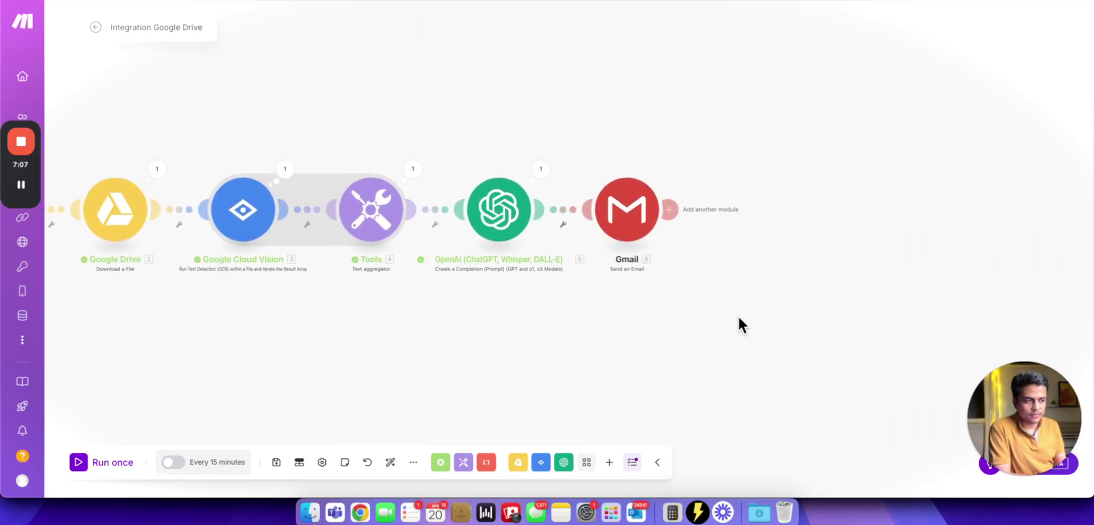
click(489, 214)
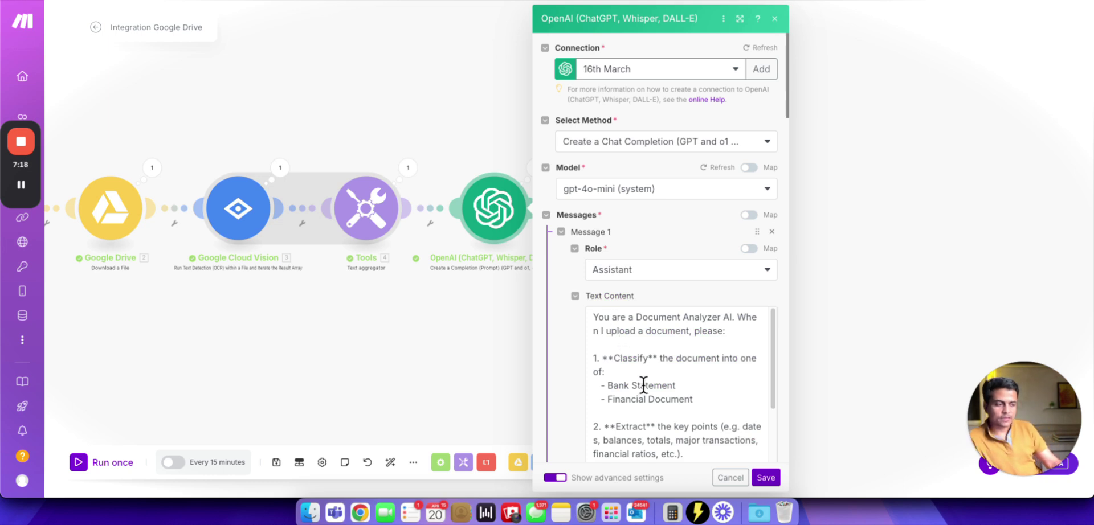
drag(607, 385, 691, 400)
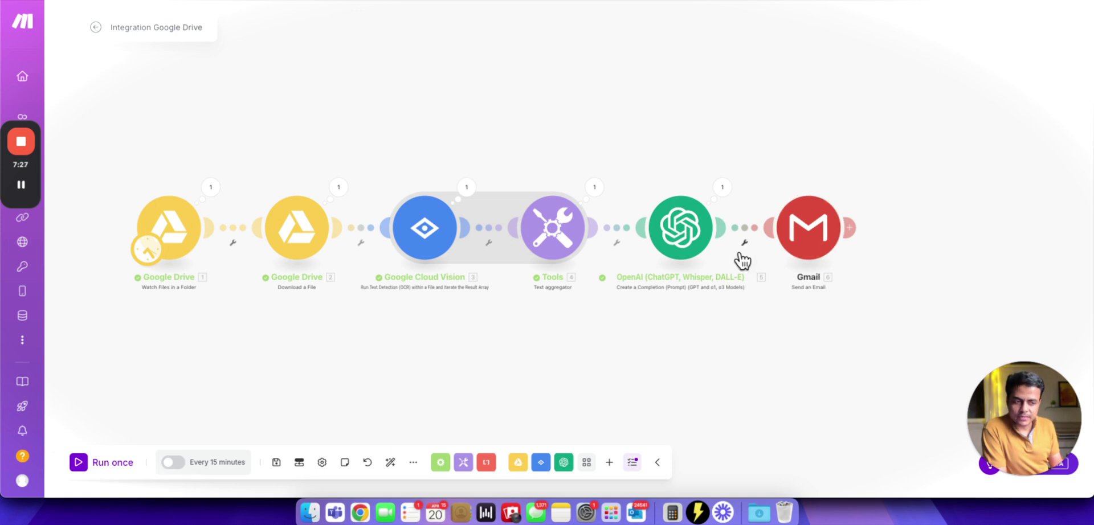
- Switch to Google Drive and open the parent Document Processing folder to view its category folders
scroll(528, 338, down, 2)
scroll(528, 338, right, 3)
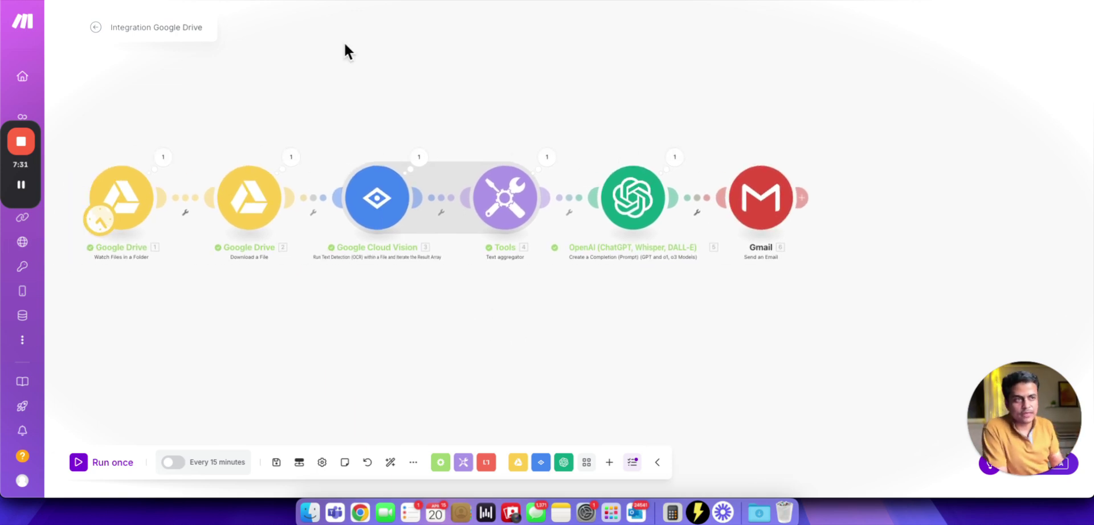
key(ctrl+Tab)
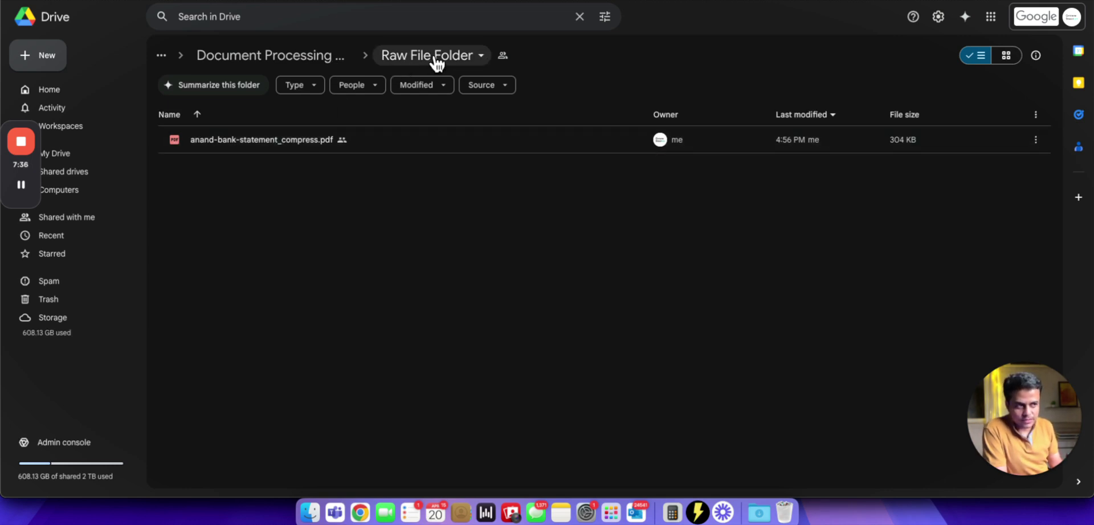
click(290, 65)
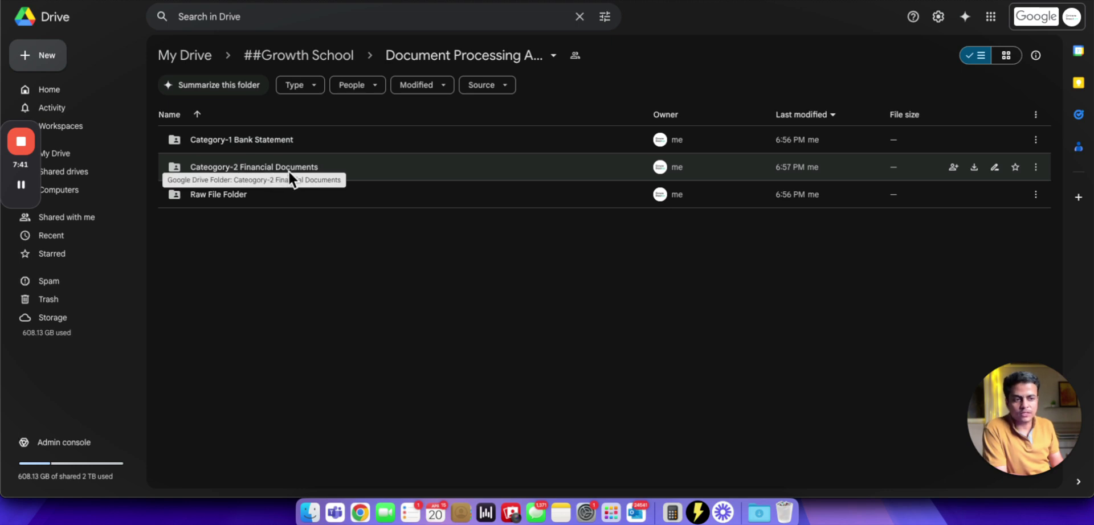
- Switch back to Make and add a Flow Control Router after the Gmail module
key(ctrl+Tab)
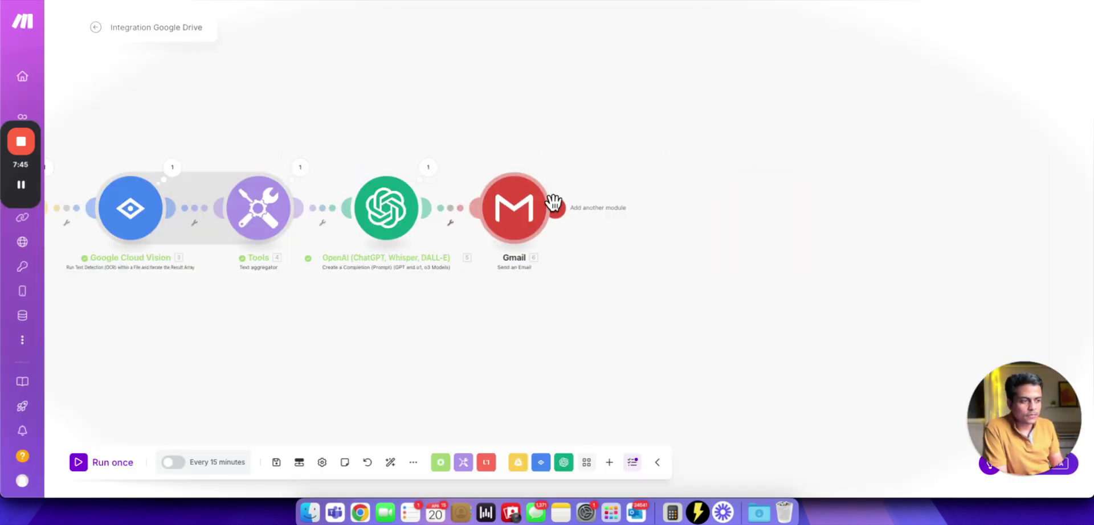
click(555, 204)
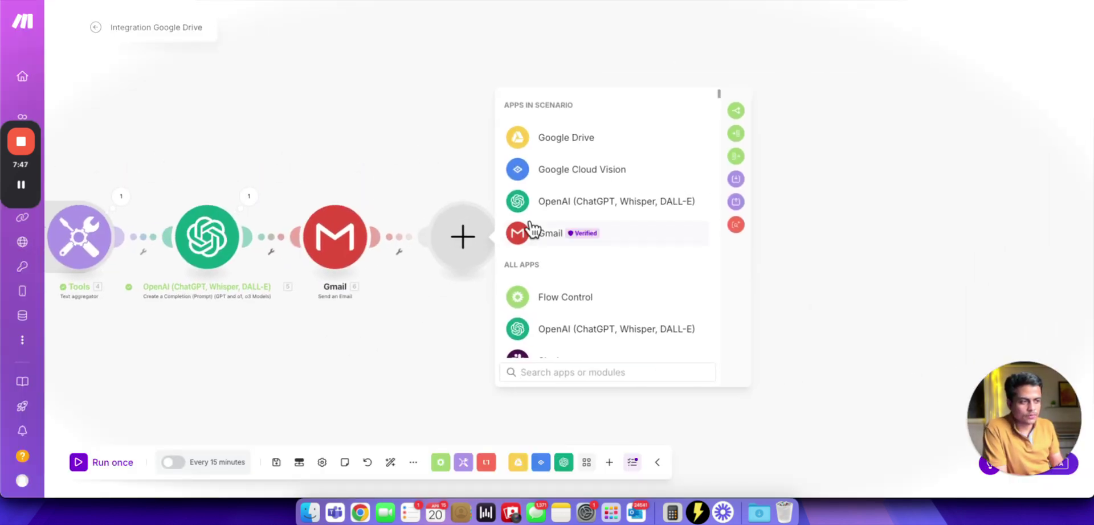
click(563, 292)
click(540, 342)
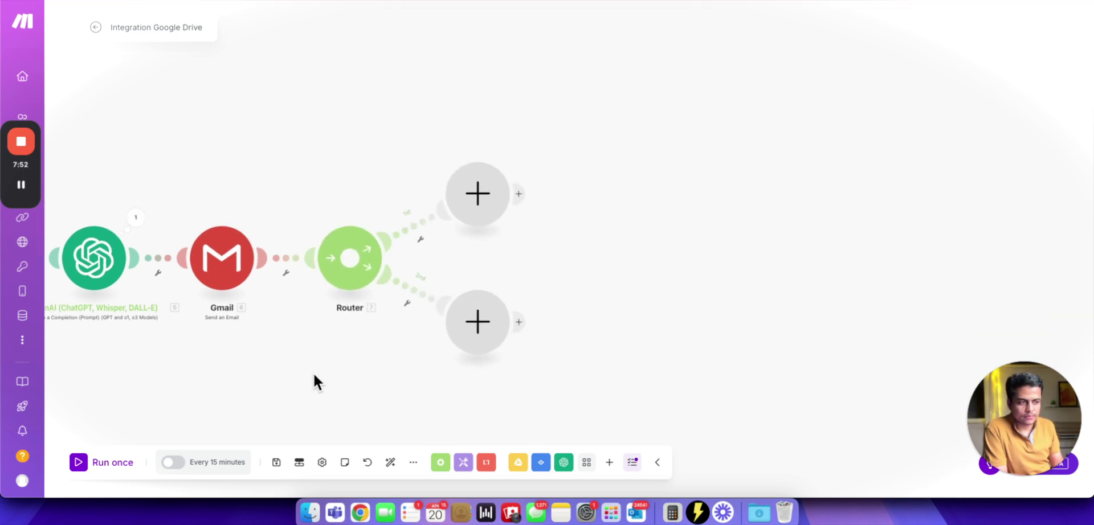
- Add a Google Drive Move a File/Folder module on the router's upper branch
click(482, 198)
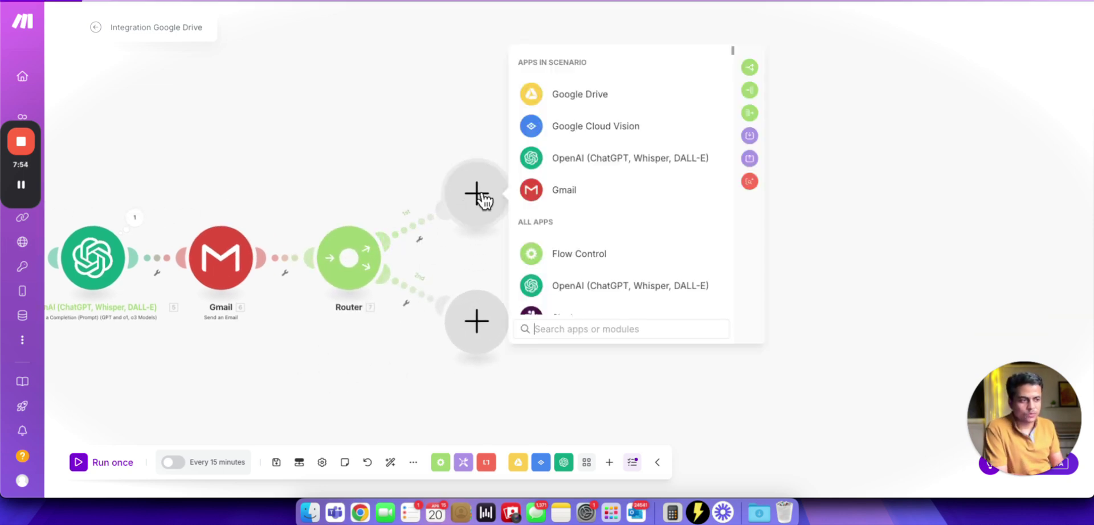
click(554, 103)
scroll(669, 254, down, 3)
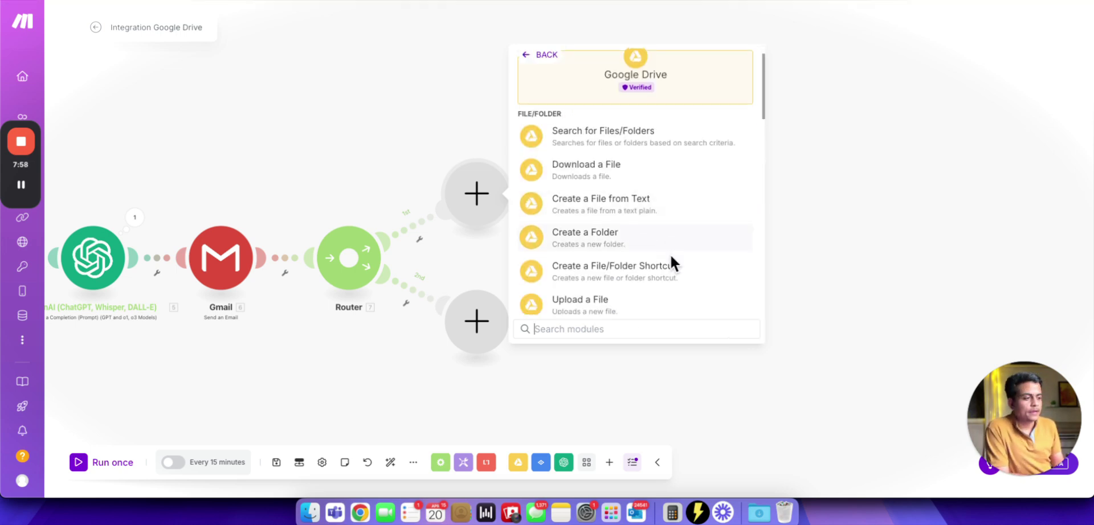
scroll(670, 258, down, 6)
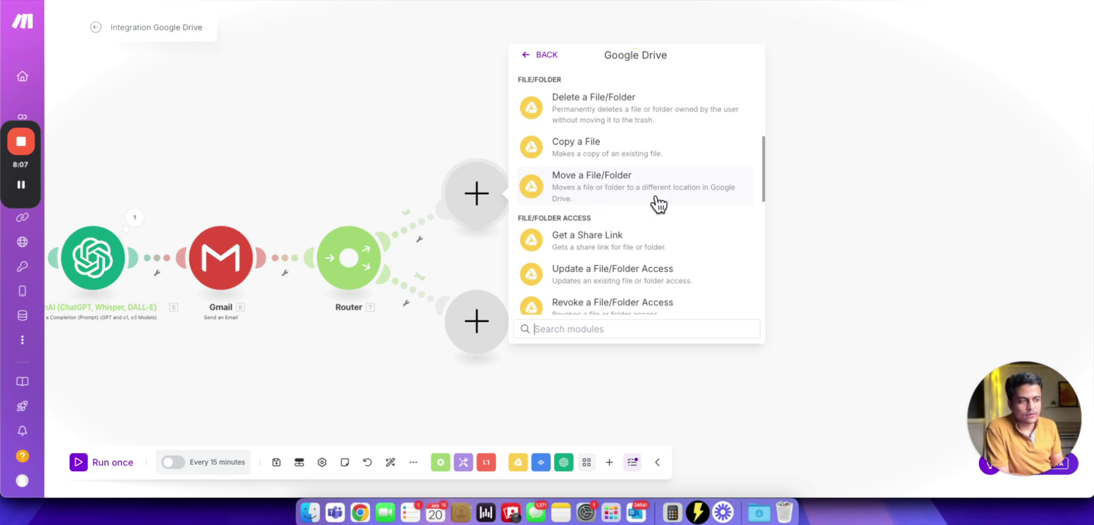
click(582, 199)
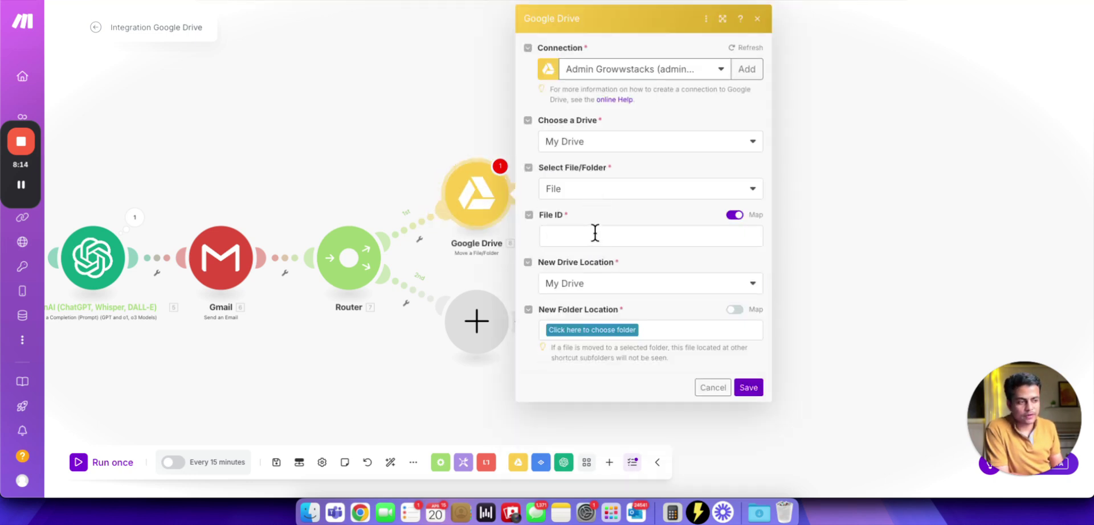
- Map the File ID from the Watch Files in a Folder module into the move module's File ID
click(595, 232)
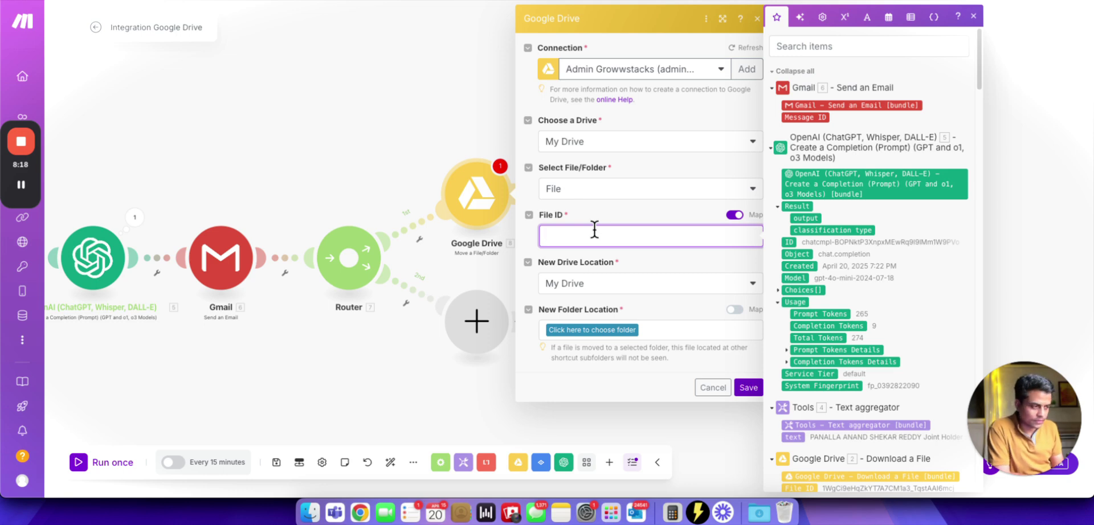
scroll(887, 329, down, 5)
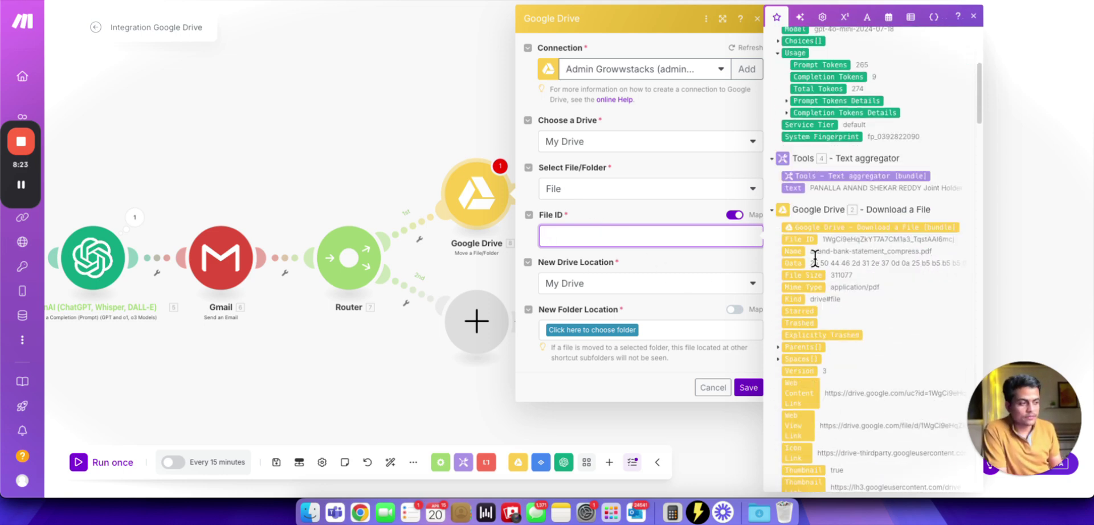
scroll(842, 381, down, 10)
scroll(842, 381, down, 10)
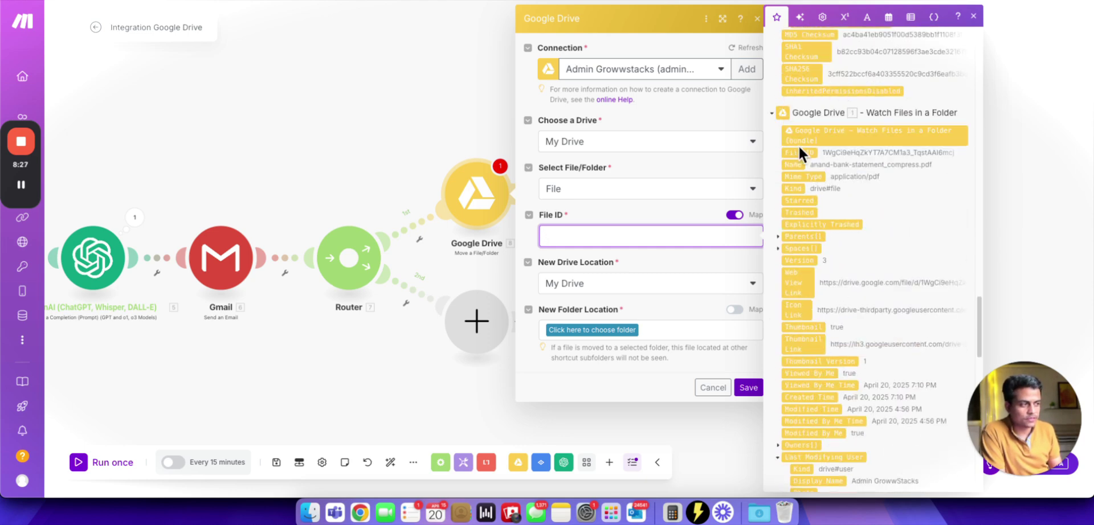
drag(799, 149, 622, 228)
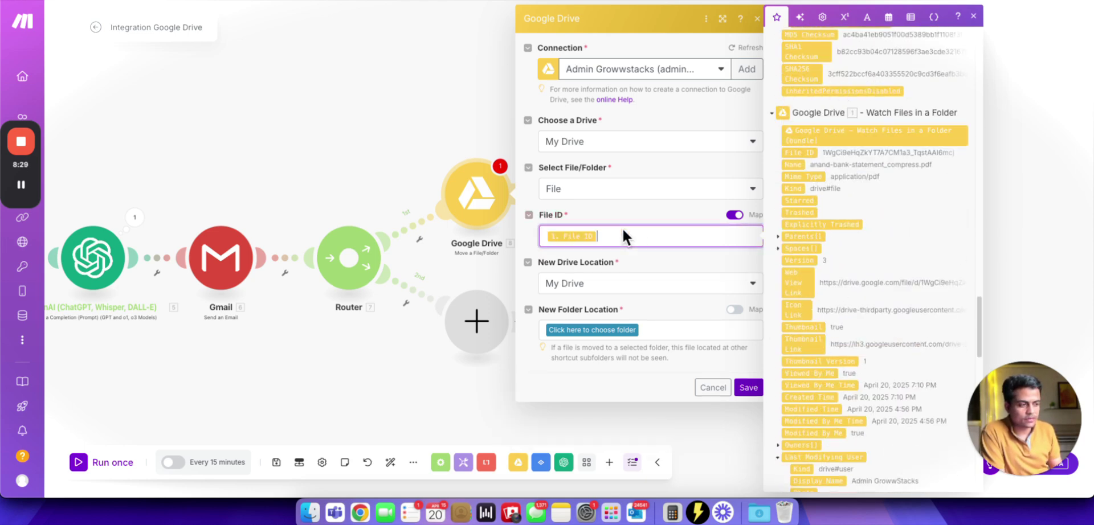
- Set the new folder location to ##Growth School / Document Processing Assignment / Category-1 Bank Statement and save the module
click(600, 335)
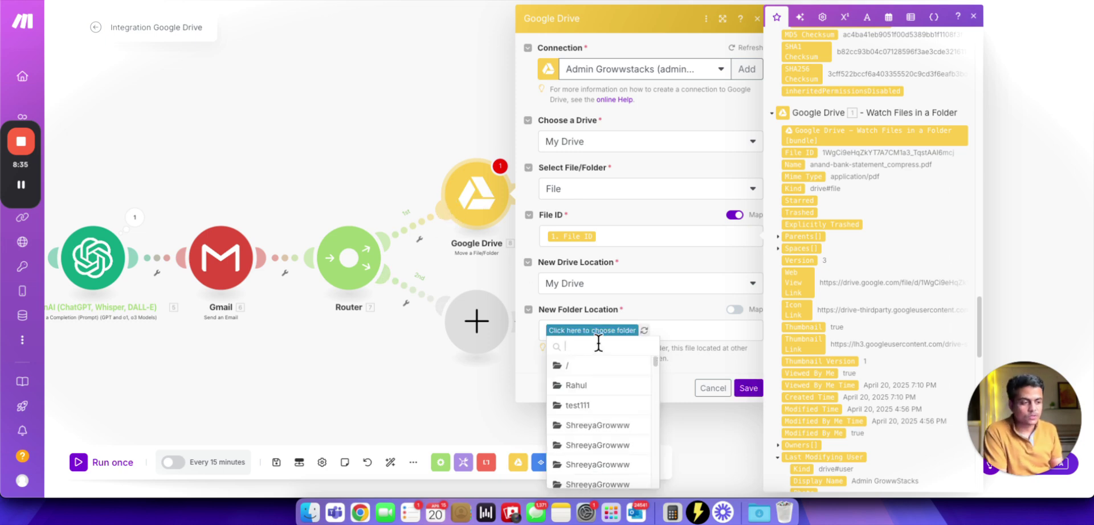
text(grow)
key(BackSpace)
text(t)
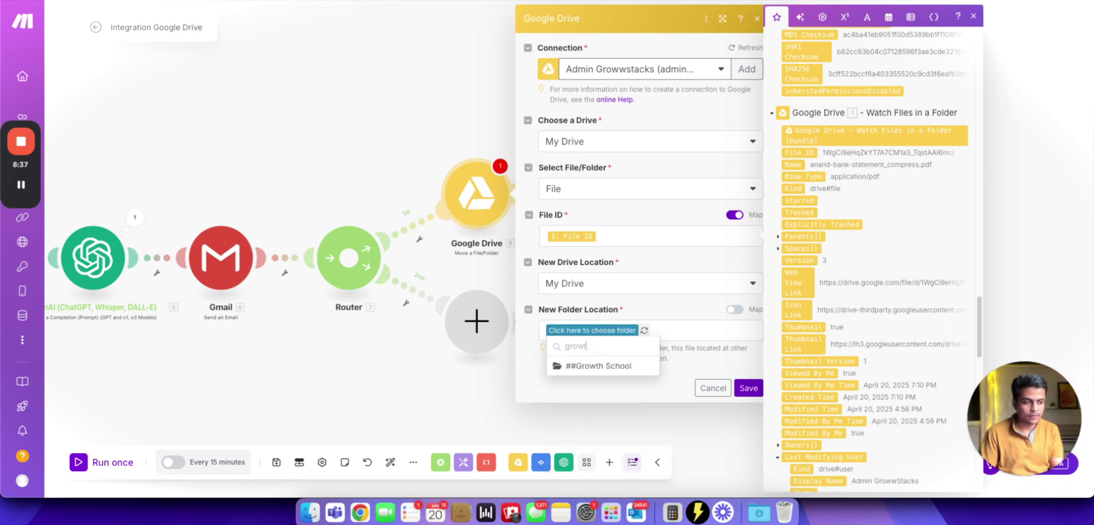
click(624, 365)
click(643, 333)
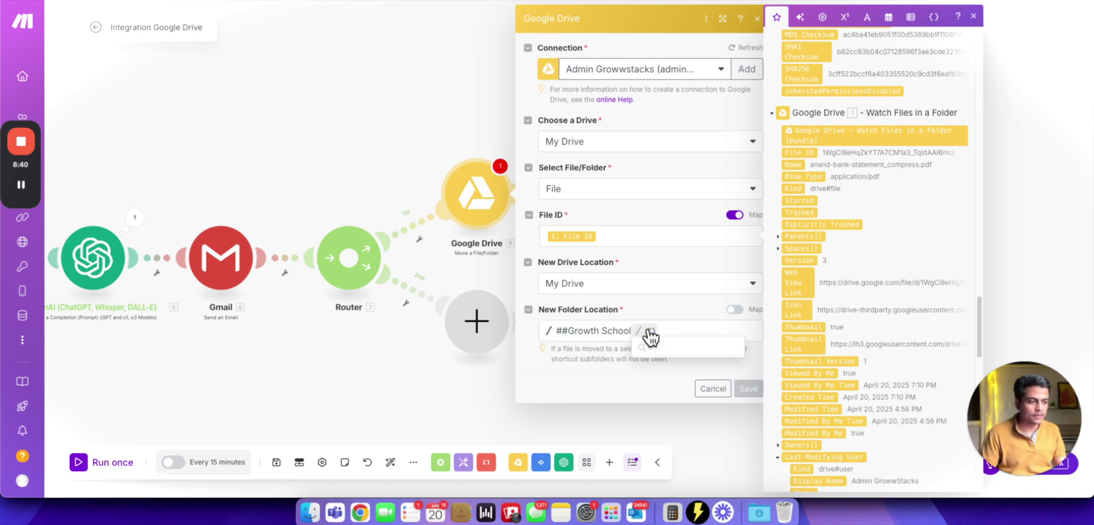
click(664, 354)
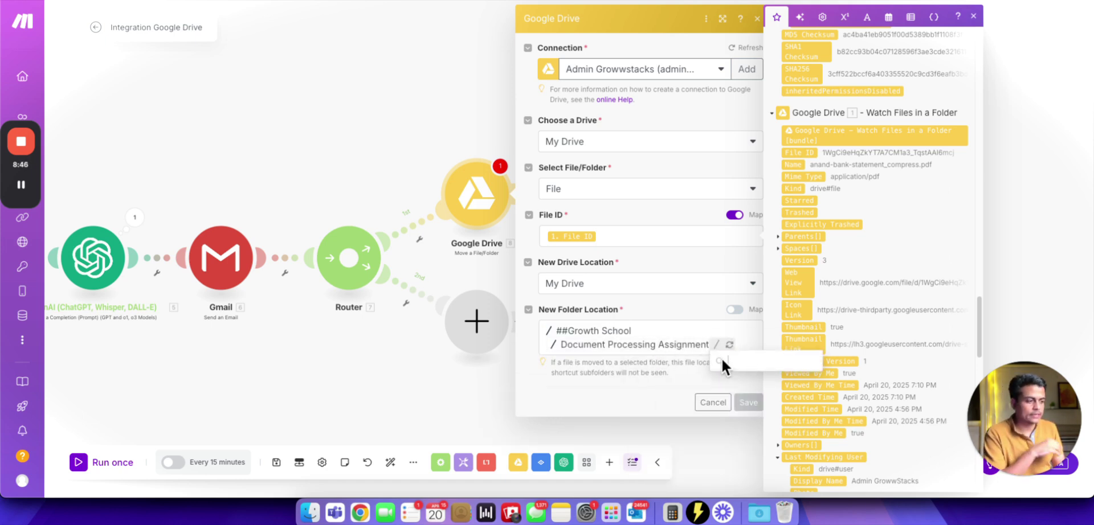
click(740, 380)
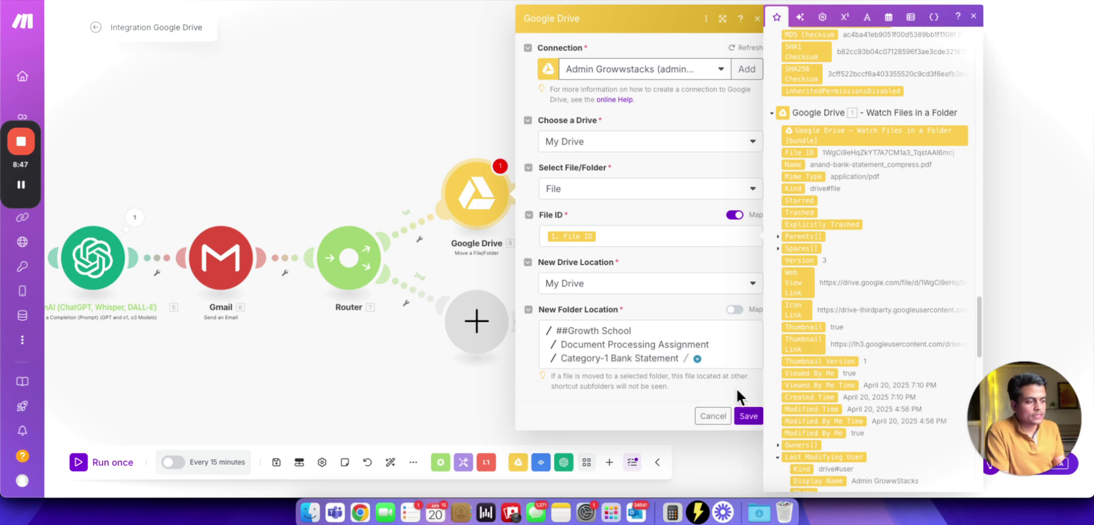
click(748, 417)
- Set the upper branch's filter condition to OpenAI's classification type, Contains (case insensitive), Bank Statement
click(394, 236)
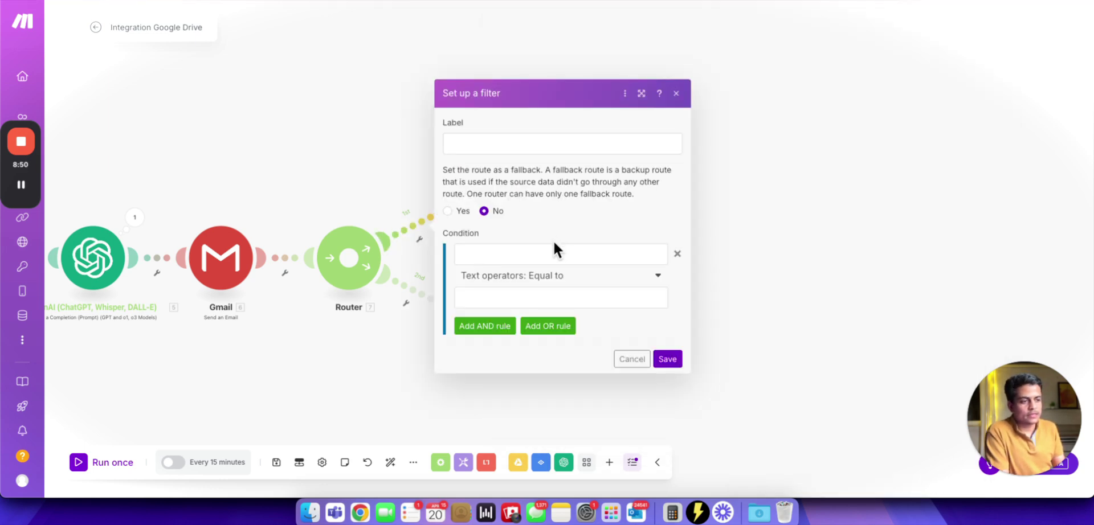
click(554, 250)
click(719, 230)
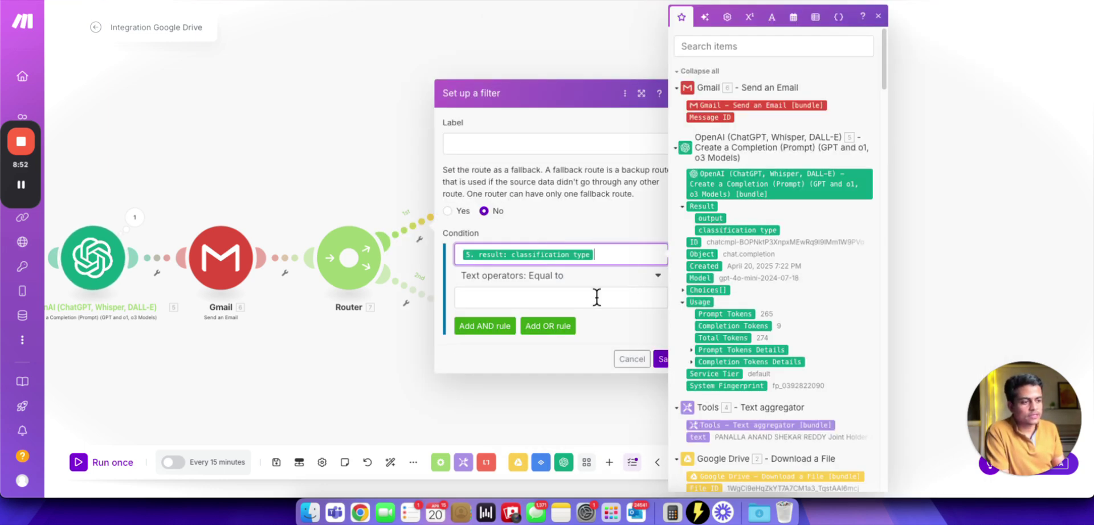
click(594, 297)
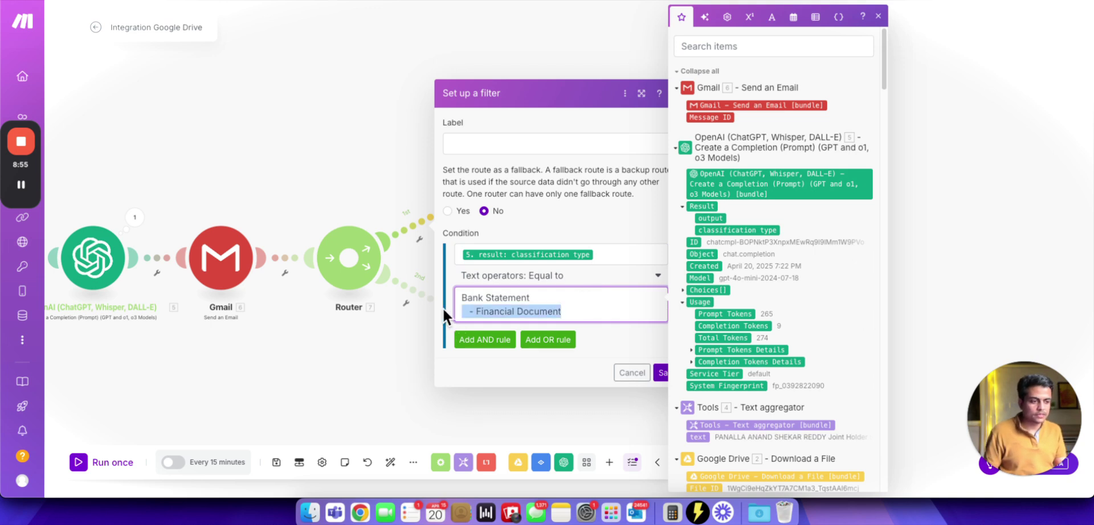
click(579, 311)
click(585, 274)
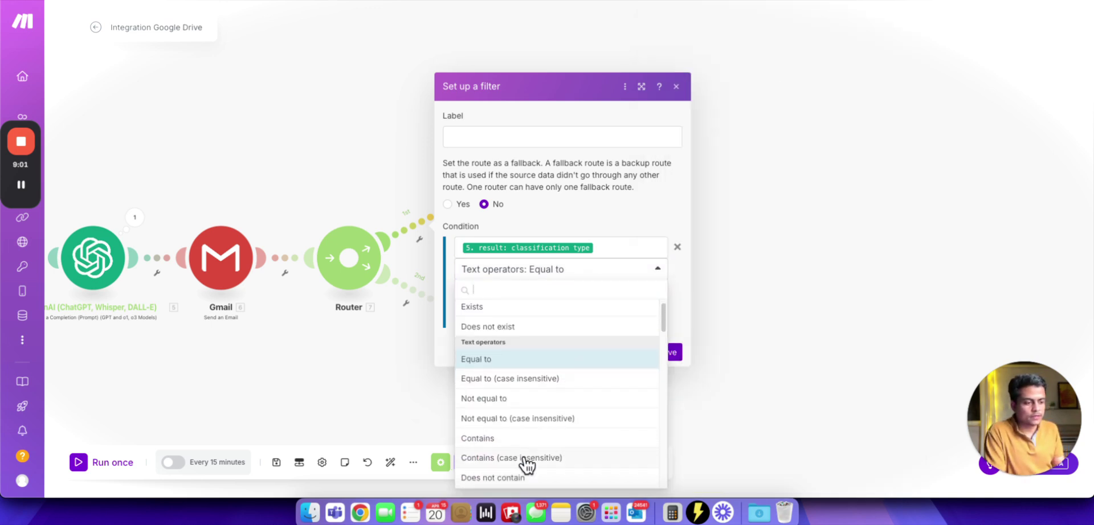
click(524, 457)
- Label the upper branch's filter Bank Statement and save it
click(458, 137)
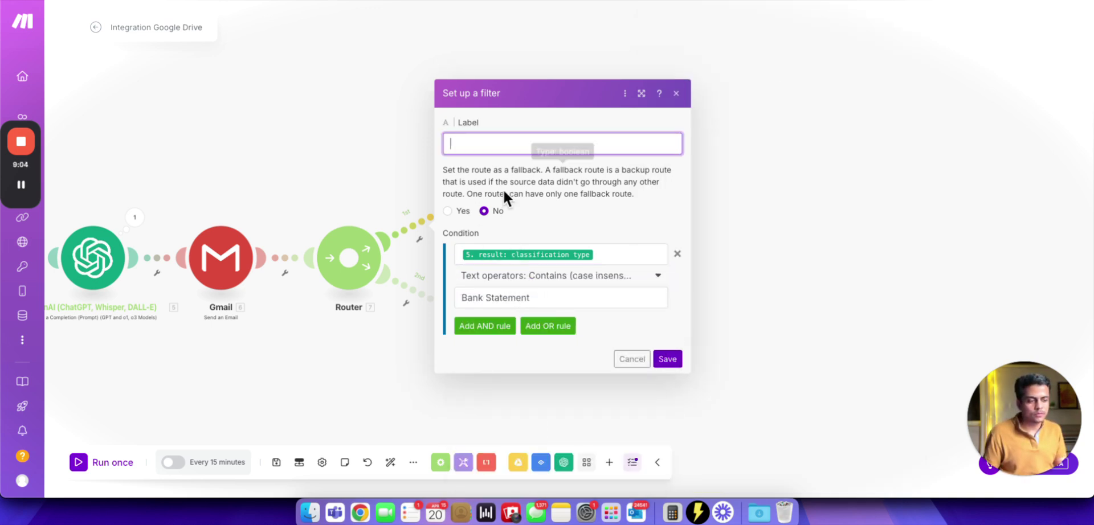
text(Bank Statement)
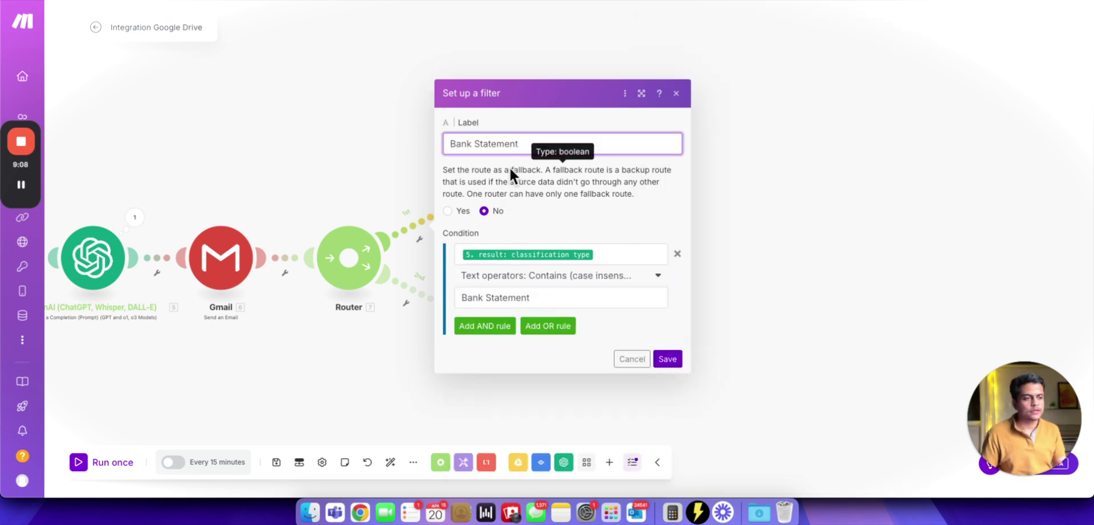
click(665, 359)
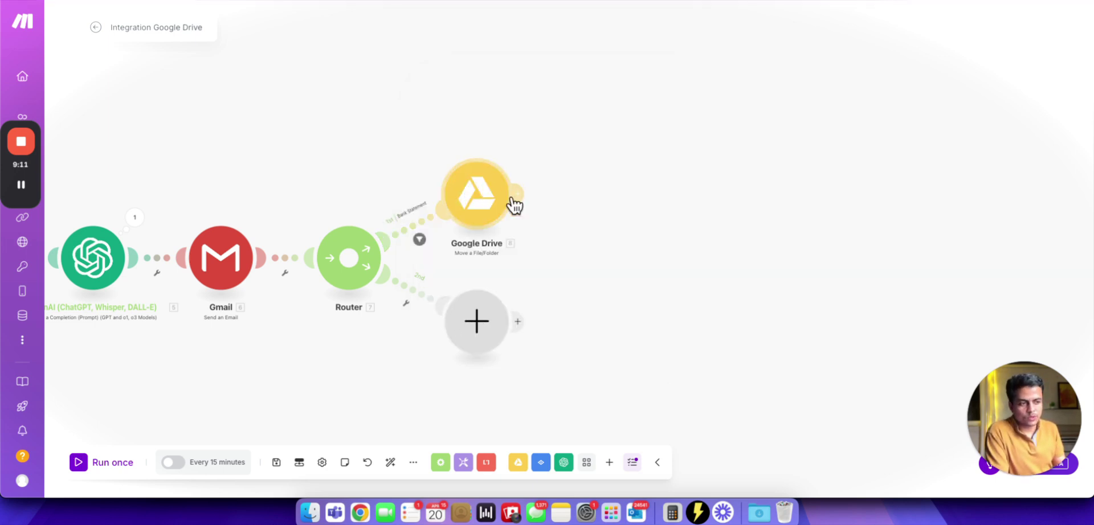
- Clone the Google Drive move module and put the copy in place of the empty module on the router's lower branch
right_click(483, 188)
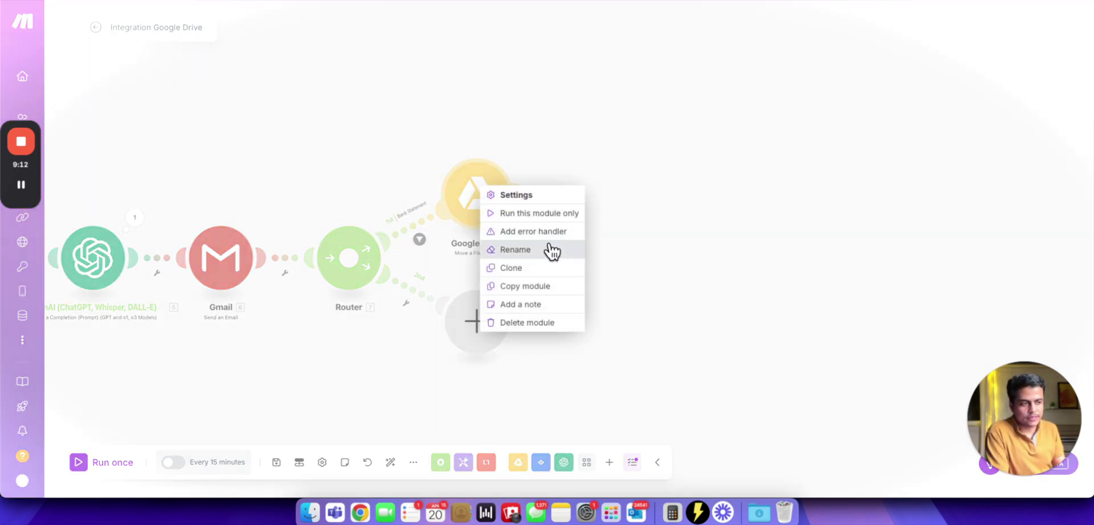
click(554, 279)
click(630, 330)
right_click(477, 348)
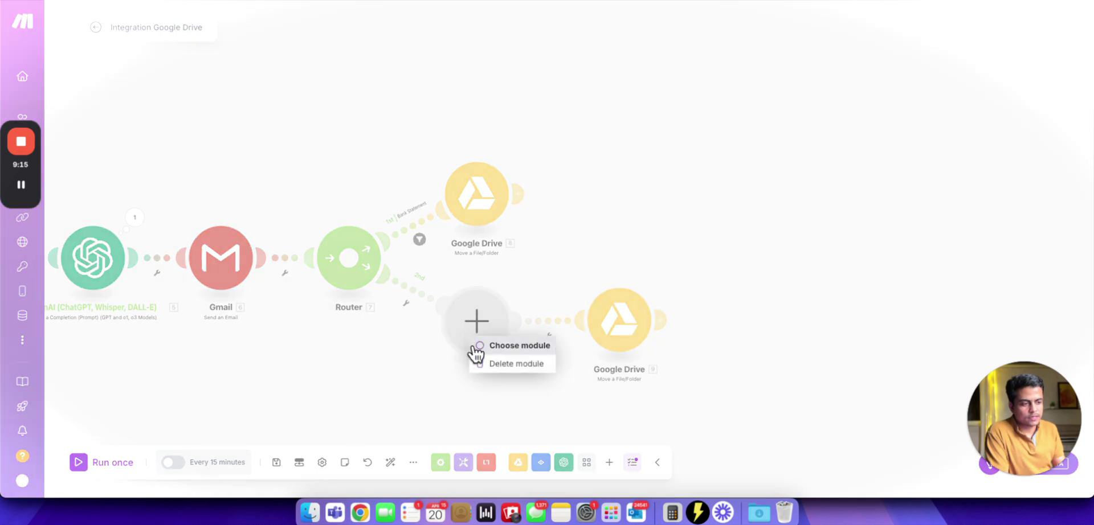
click(564, 359)
drag(609, 329, 494, 327)
- Change the cloned module's destination to the Category-2 folder for financial documents and save it
click(493, 327)
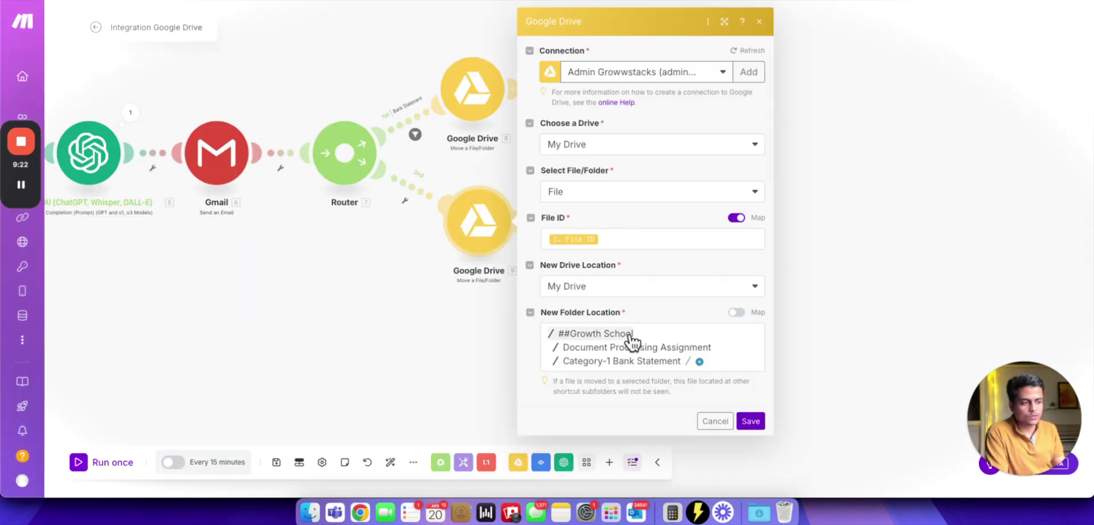
click(637, 361)
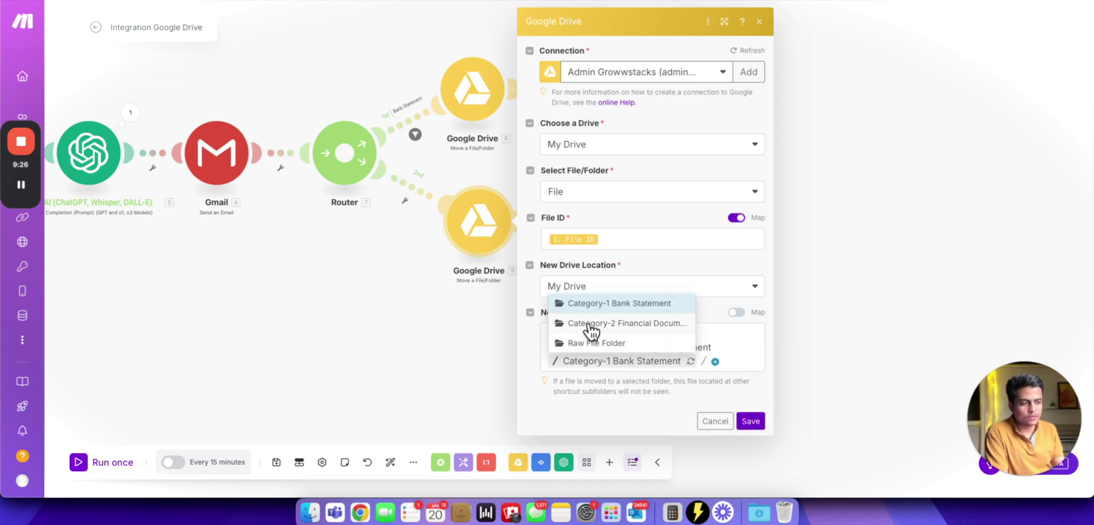
click(591, 325)
click(751, 421)
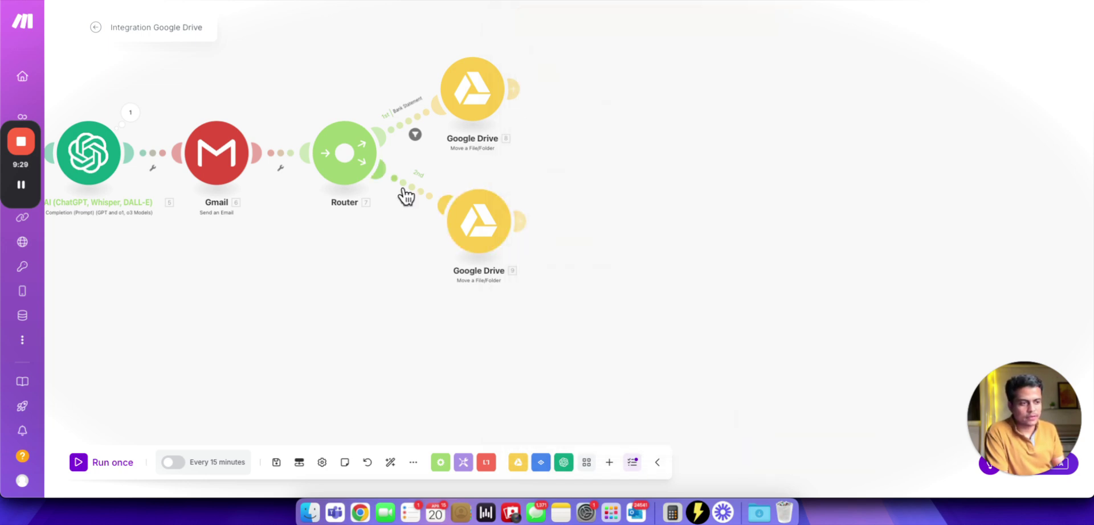
- Set the lower branch's filter condition to OpenAI's classification type, Contains (case insensitive), Financial Document
click(405, 197)
scroll(784, 282, down, 10)
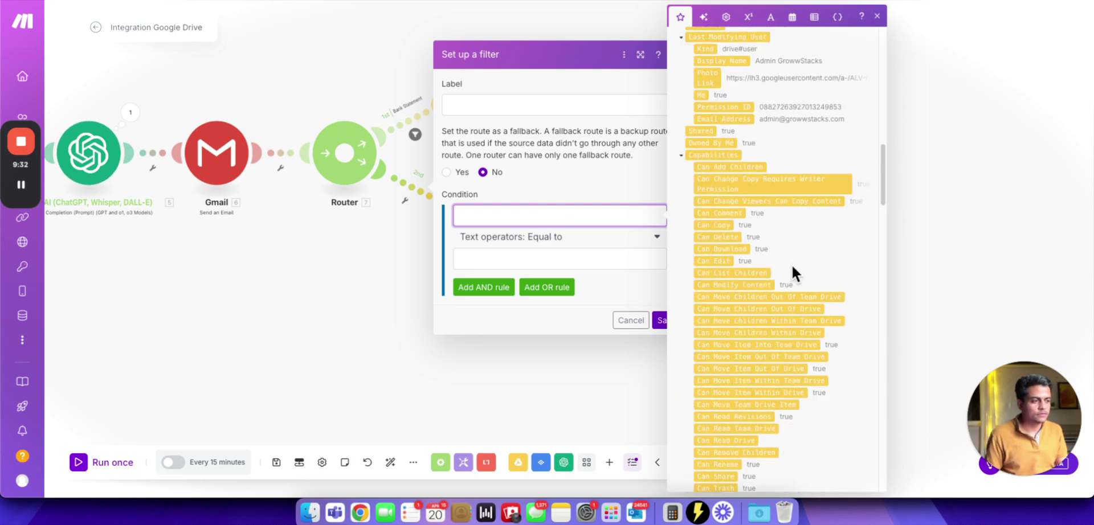
scroll(791, 267, up, 10)
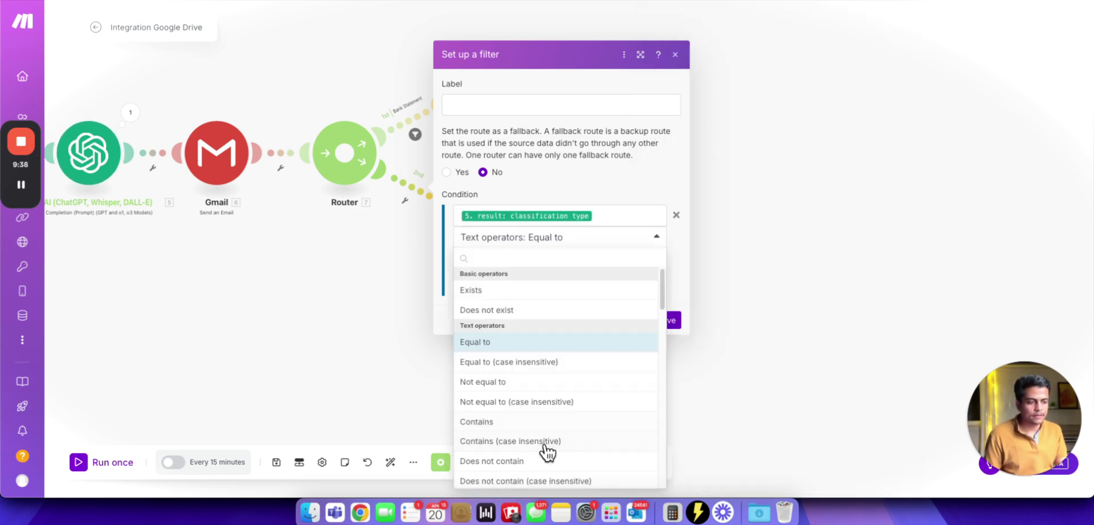
click(546, 448)
click(525, 259)
text(Bank Statement\n - Financial Document)
drag(533, 259, 442, 256)
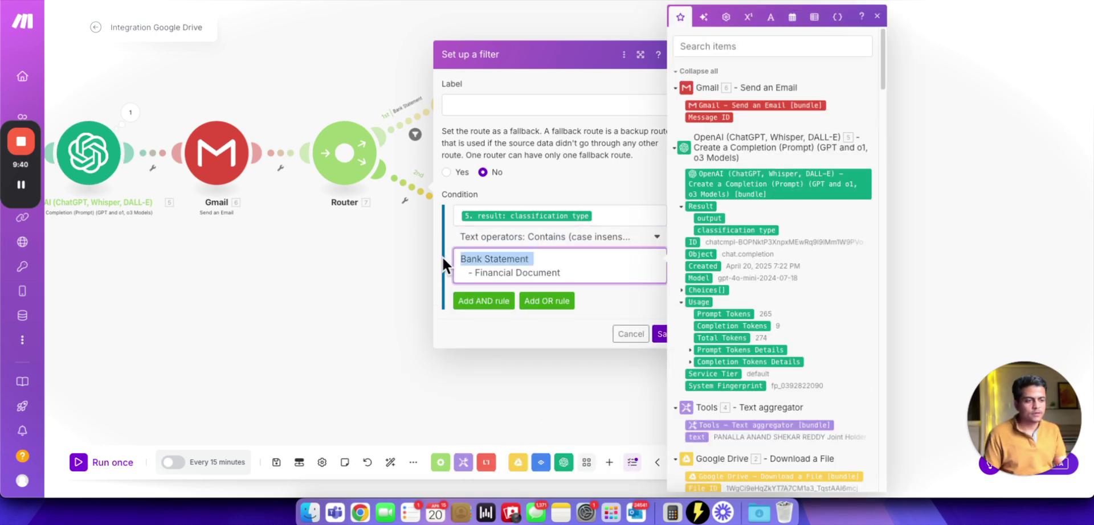
key(BackSpace)
key(Delete)
key(Delete)
key(Delete)
key(Delete)
- Label the lower branch's filter Financial Document and save it
click(566, 92)
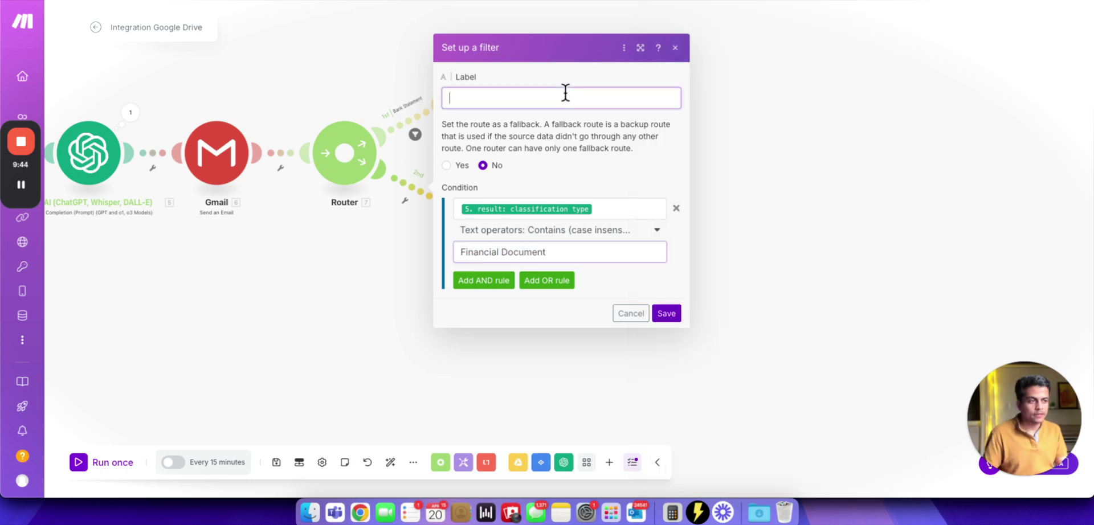
text(Financial Document)
click(665, 323)
- Save the completed scenario
drag(329, 337, 639, 337)
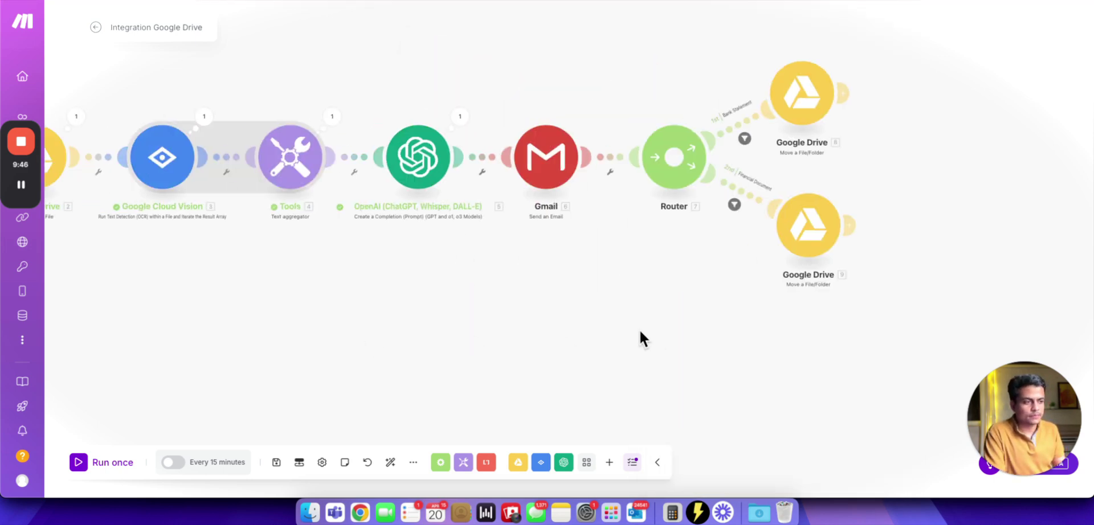
scroll(640, 337, down, 1)
drag(513, 347, 614, 344)
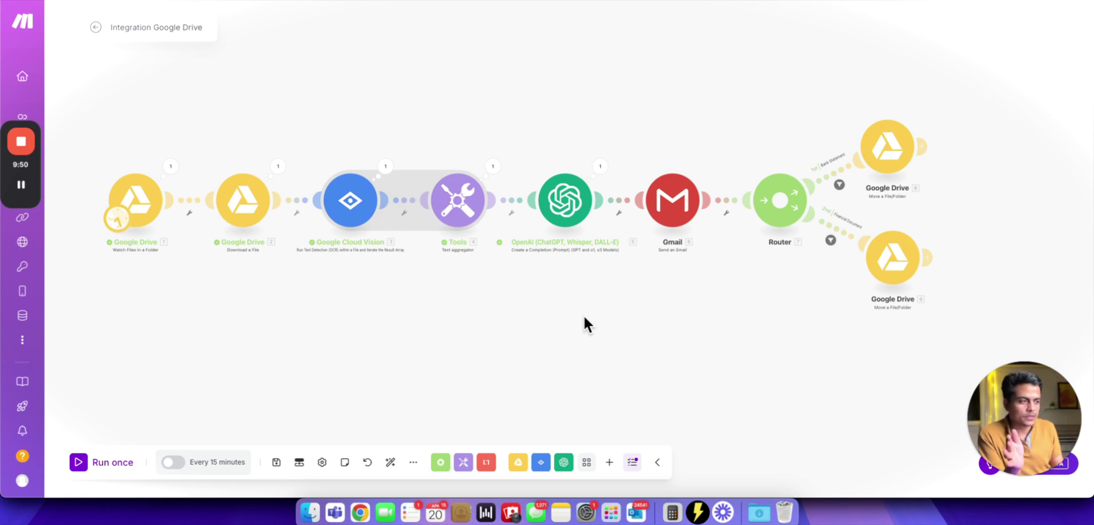
drag(20, 164, 977, 307)
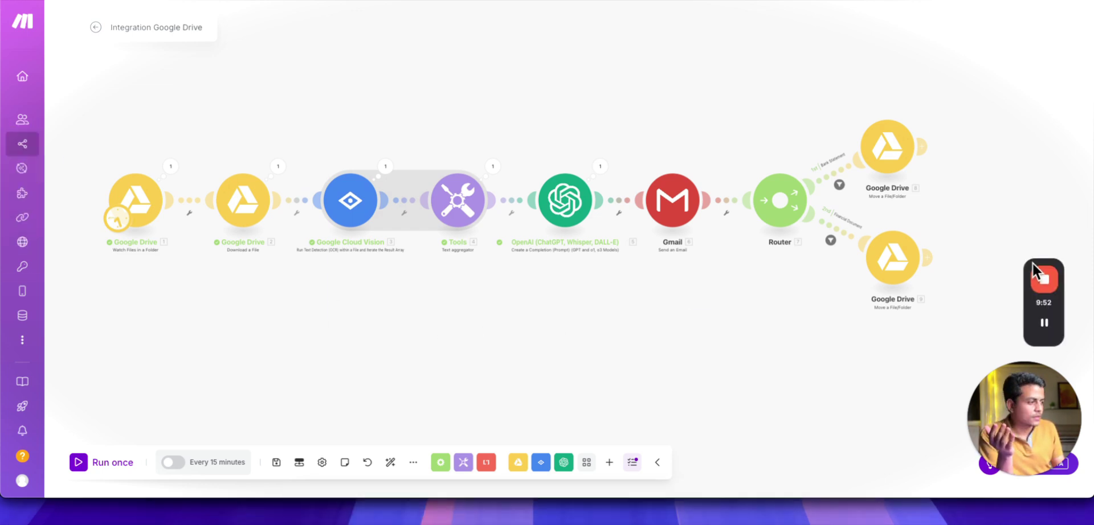
click(276, 463)
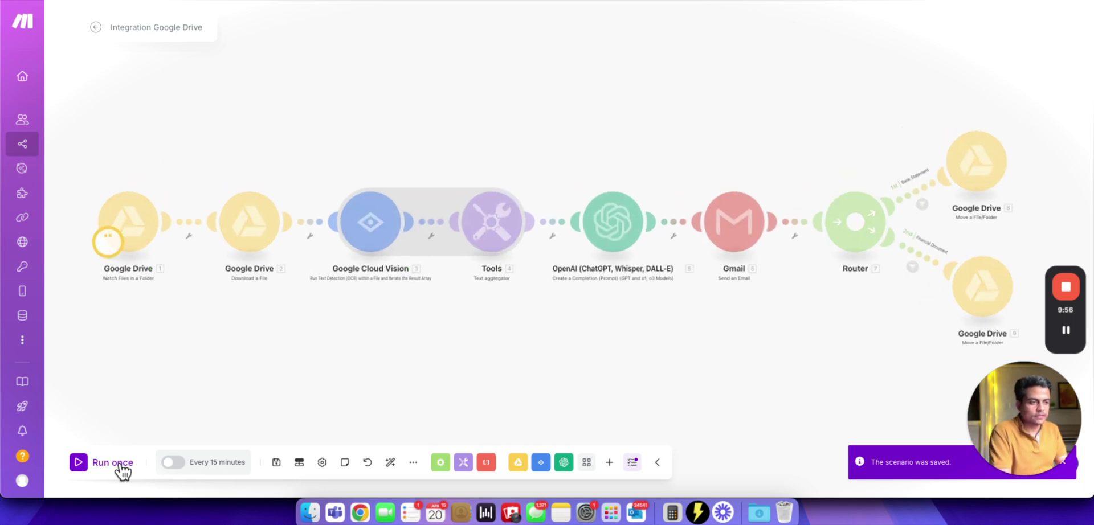
- Set the Watch Files trigger's starting point manually to the bank statement PDF and save the choice
scroll(122, 213, up, 3)
right_click(126, 211)
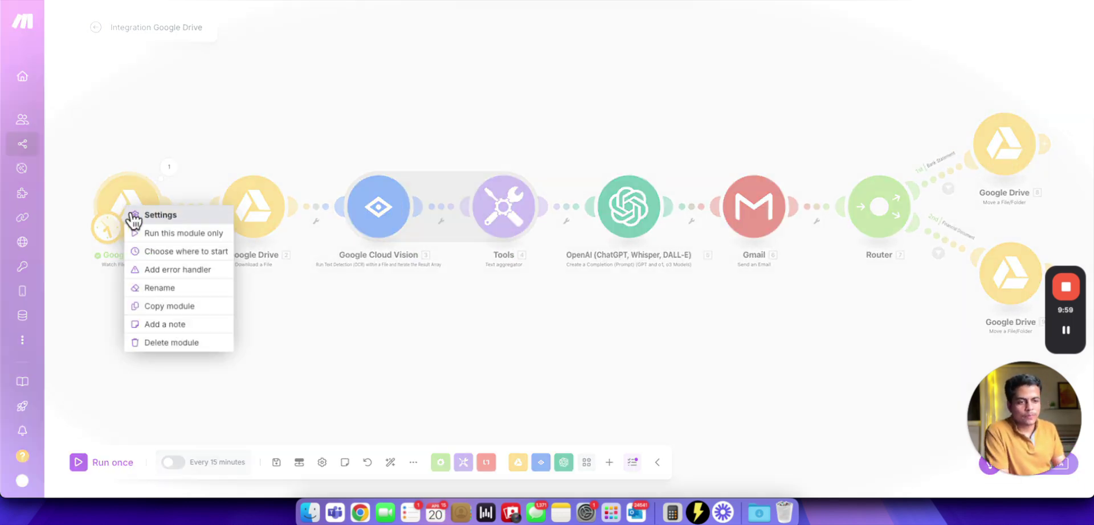
click(151, 252)
click(196, 233)
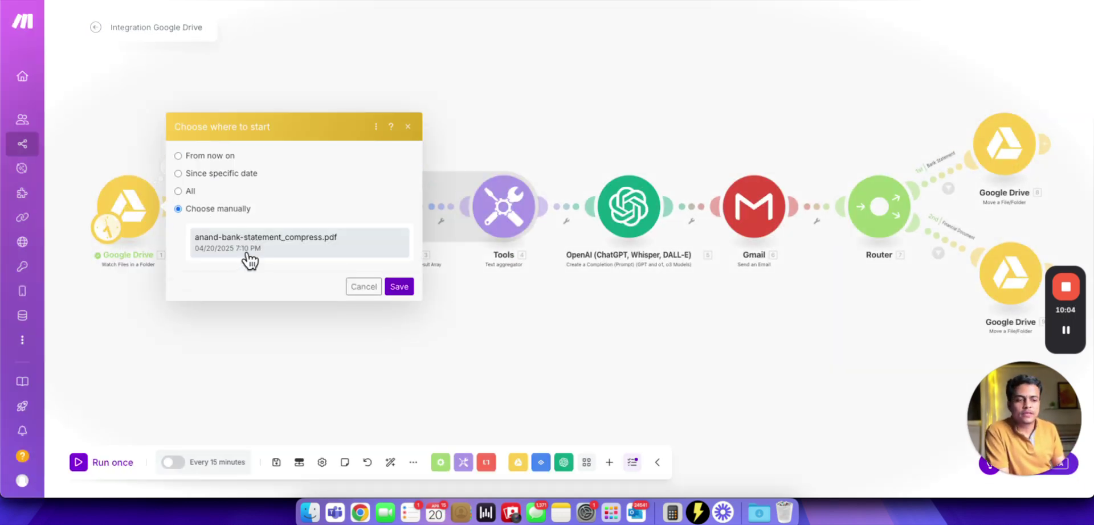
click(399, 287)
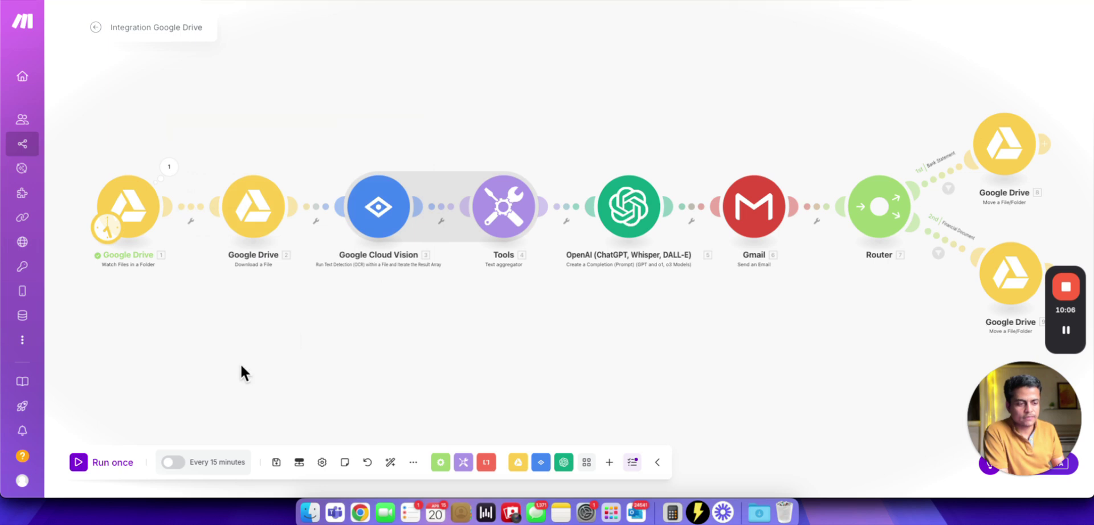
- Run the scenario once and check how the router's two branches execute
click(105, 475)
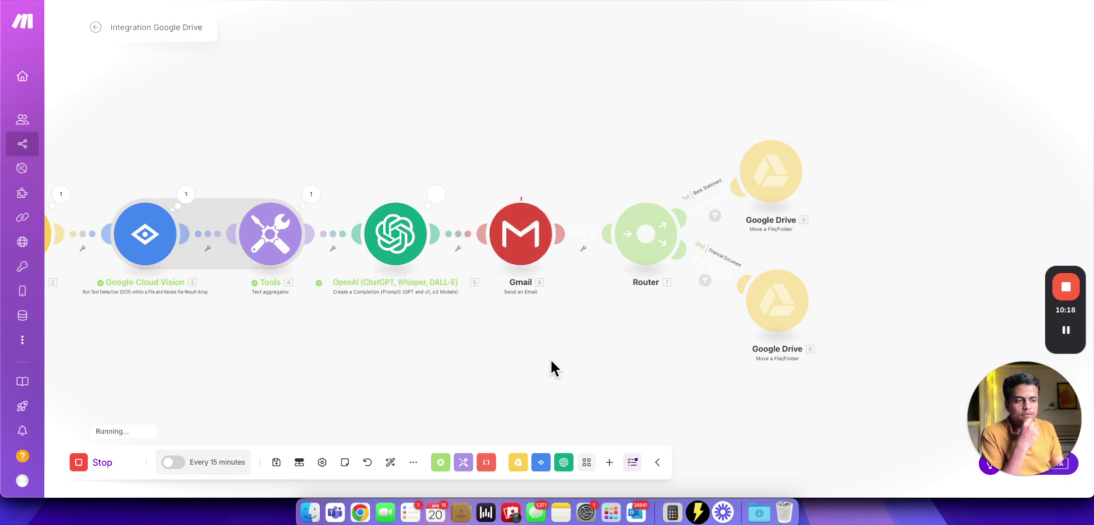
drag(551, 361, 361, 347)
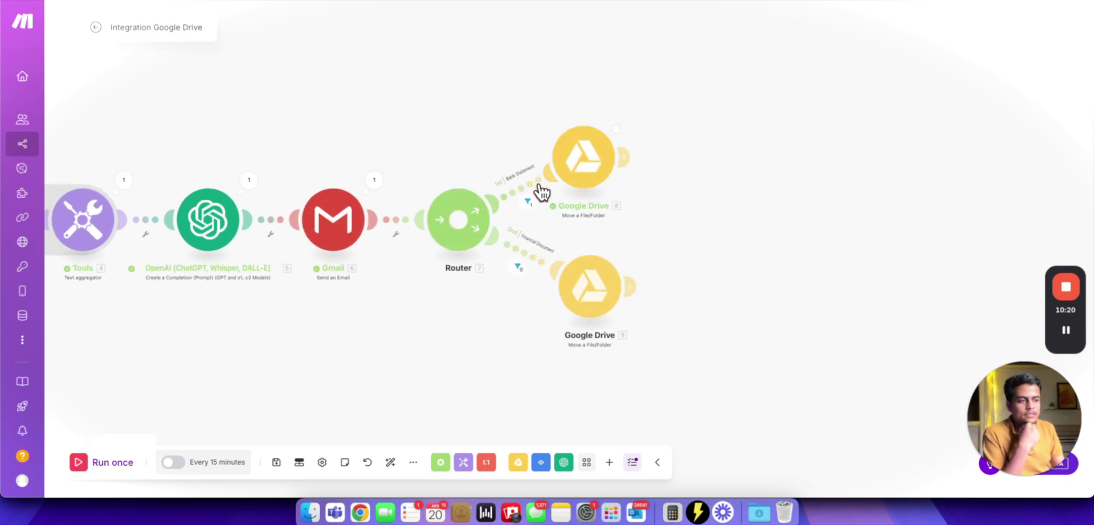
scroll(593, 204, up, 3)
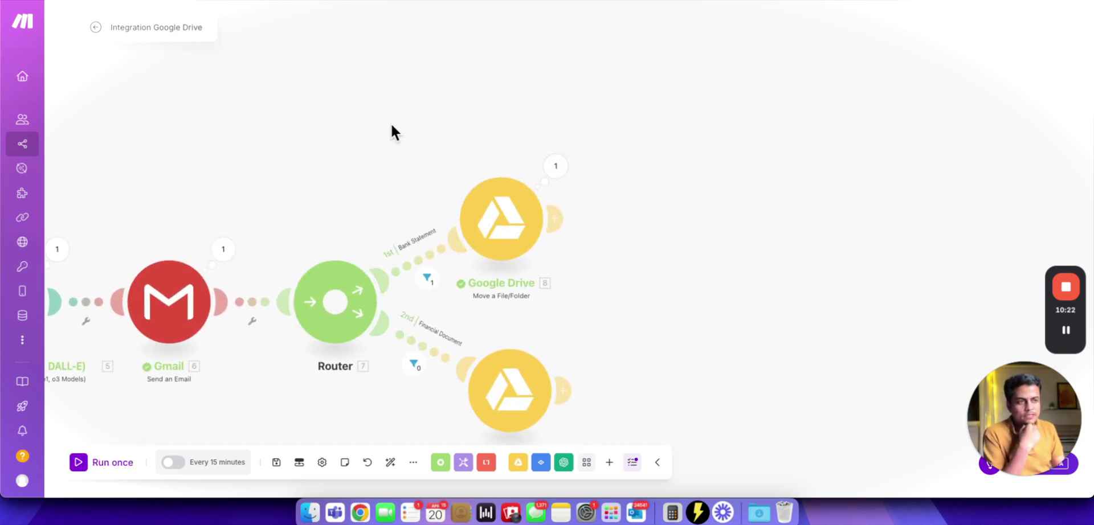
- Check the executed modules back along the scenario, then switch to Outlook and view the bank statement's New Analysis email enlarged
scroll(391, 127, left, 10)
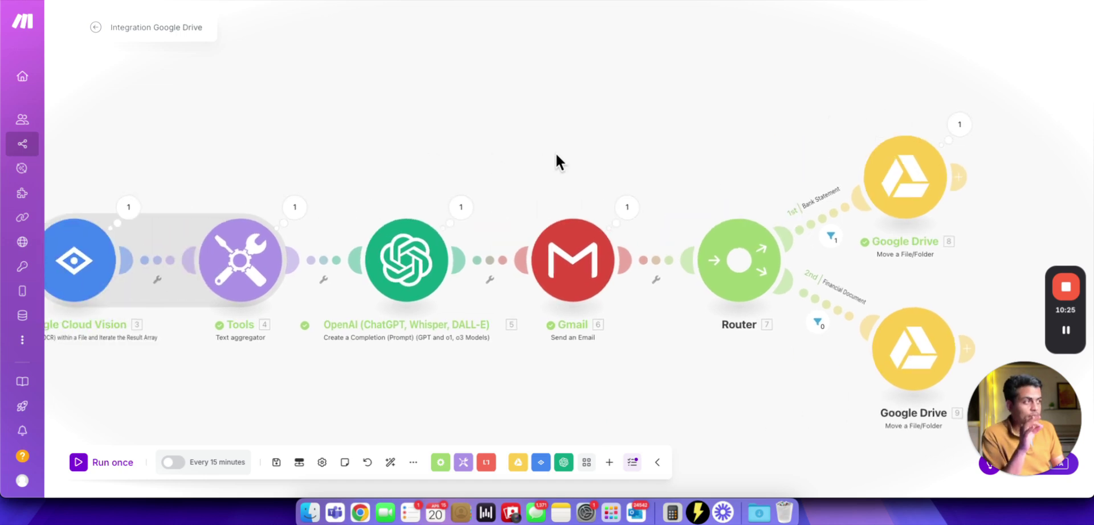
scroll(587, 128, left, 3)
scroll(615, 91, down, 2)
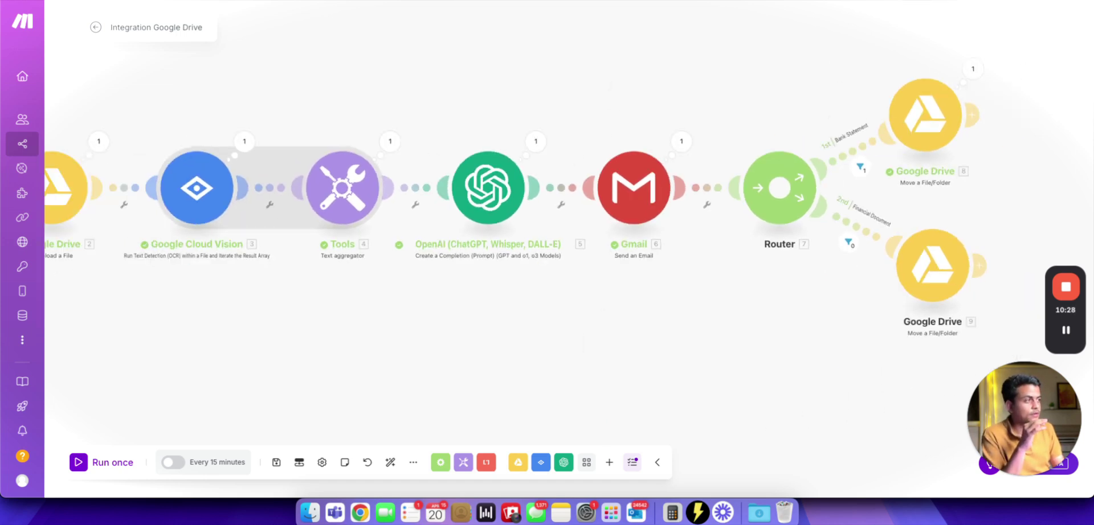
key(super+Tab)
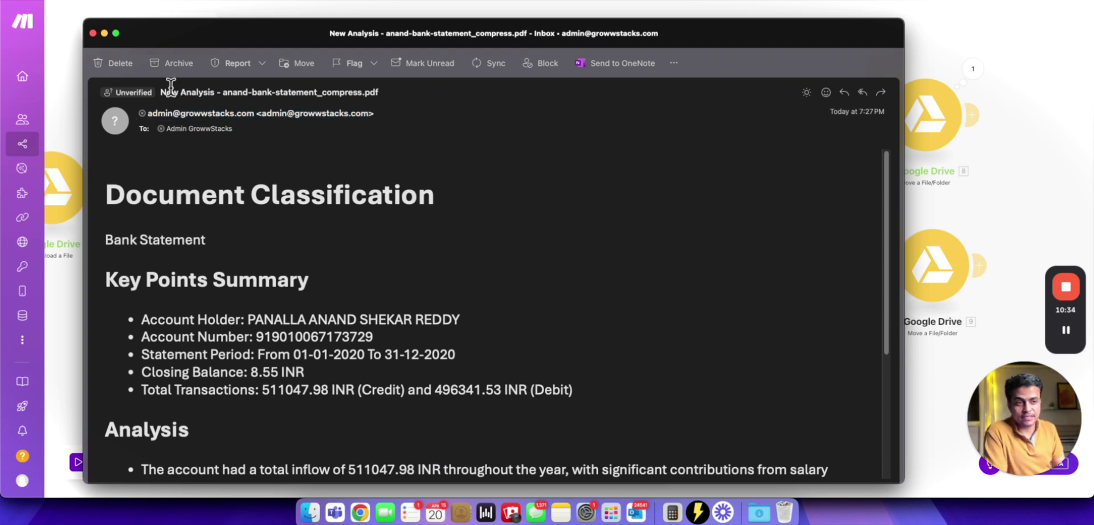
drag(166, 93, 322, 98)
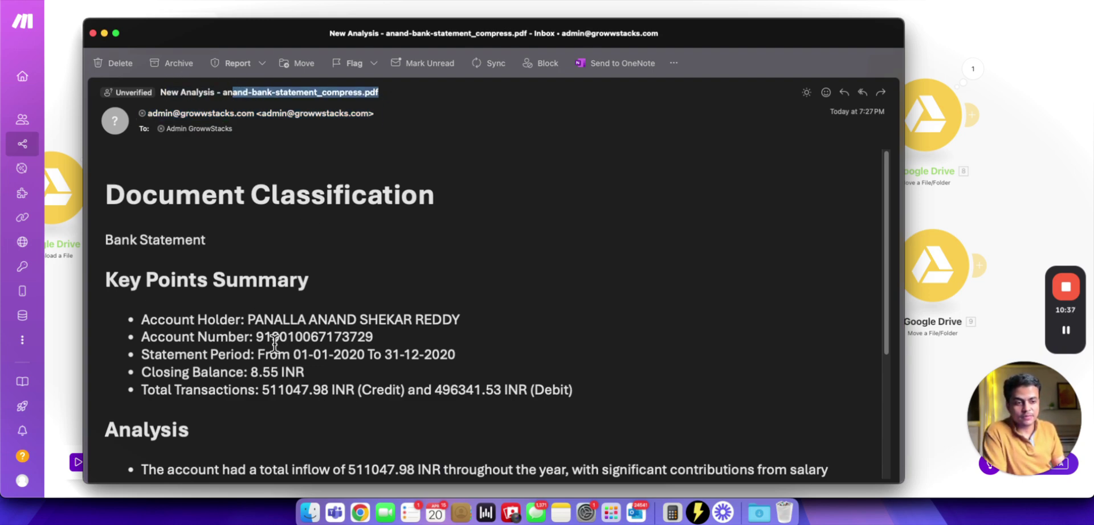
scroll(274, 344, down, 5)
double_click(248, 29)
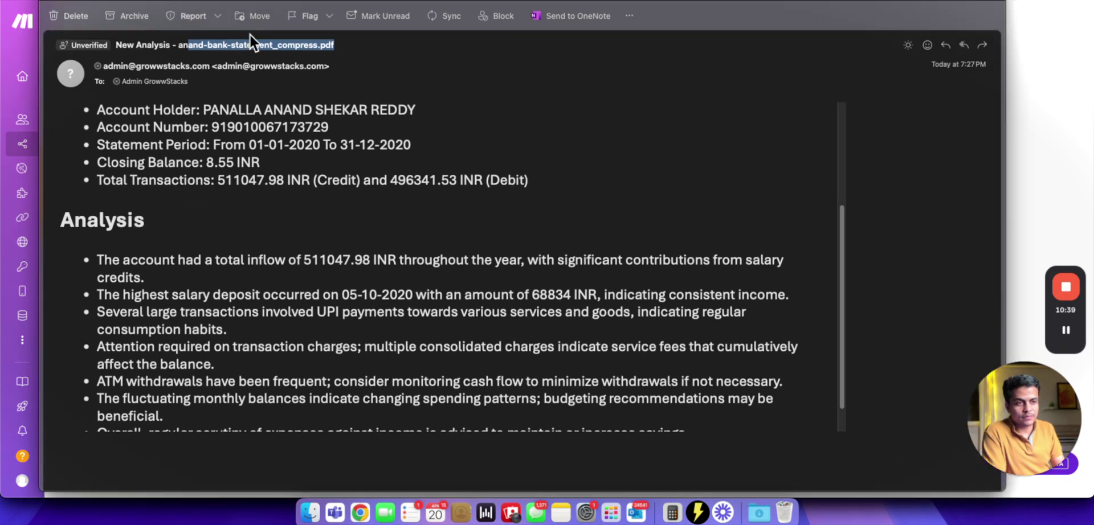
- Examine the email's document classification, Key Points Summary and Analysis sections
drag(24, 120, 123, 127)
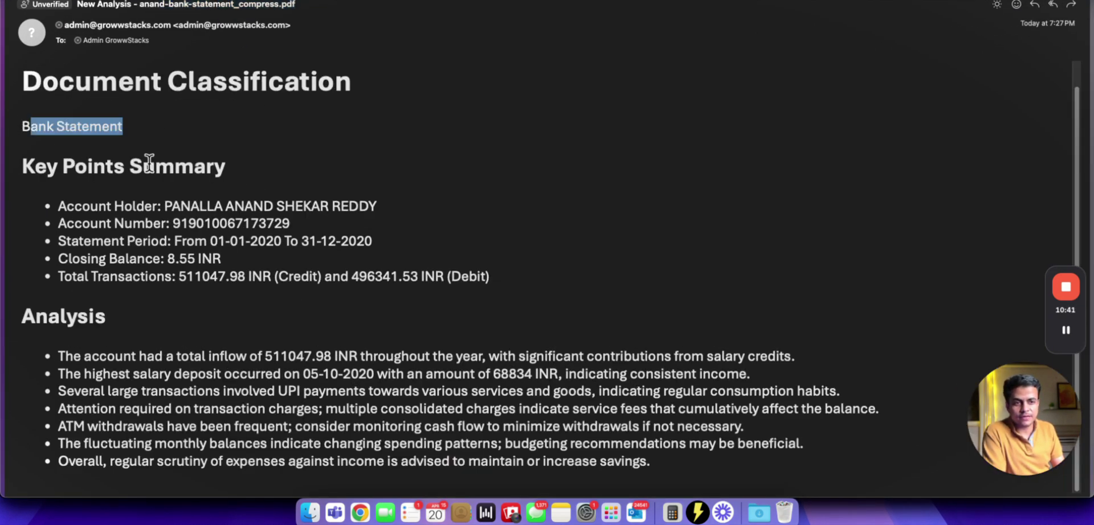
drag(35, 167, 206, 186)
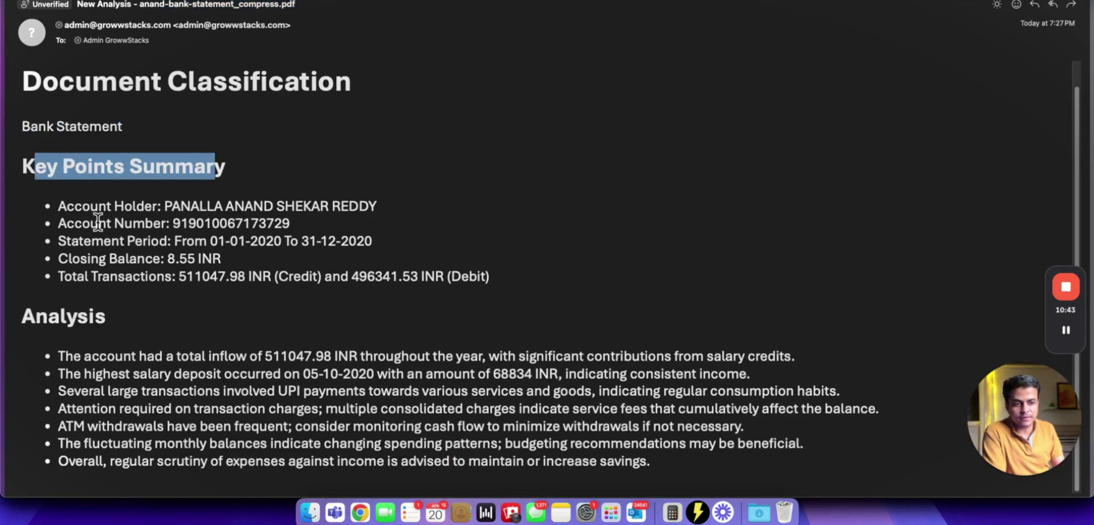
drag(98, 221, 248, 383)
click(202, 426)
drag(35, 317, 691, 473)
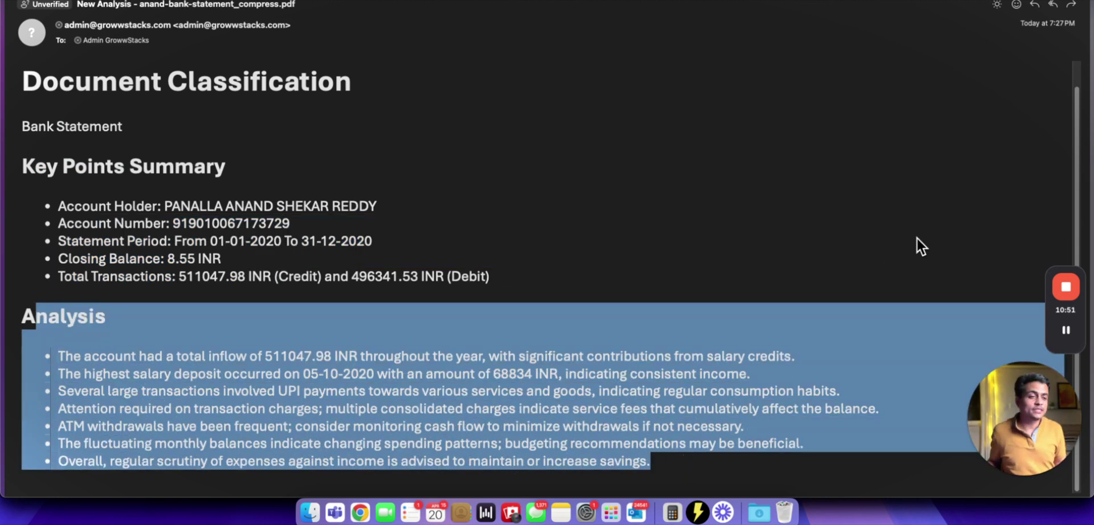
- Switch to Google Drive and check the Raw File Folder and the Category-1 Bank Statement folder for the processed file
key(super+Tab)
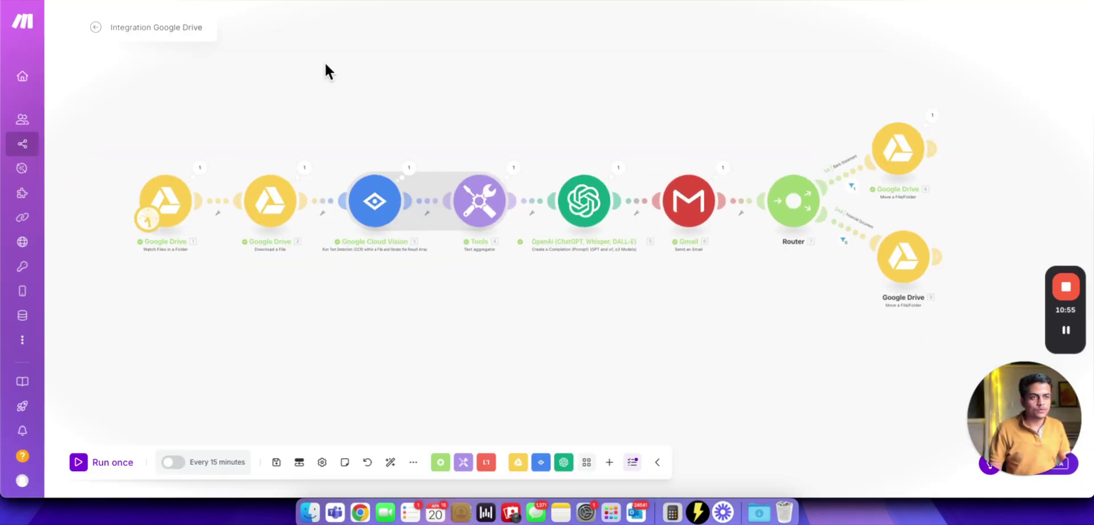
key(super+Tab)
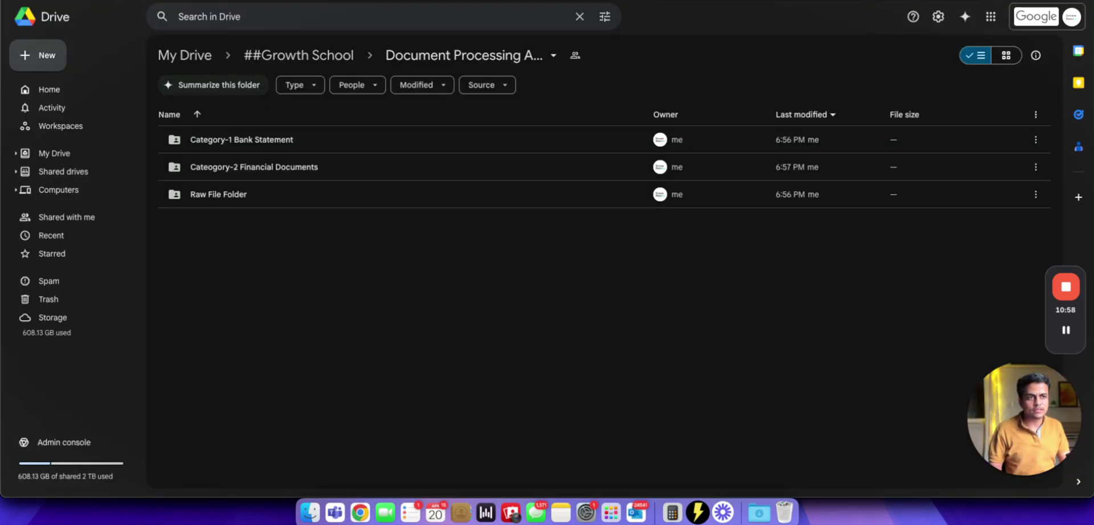
double_click(206, 190)
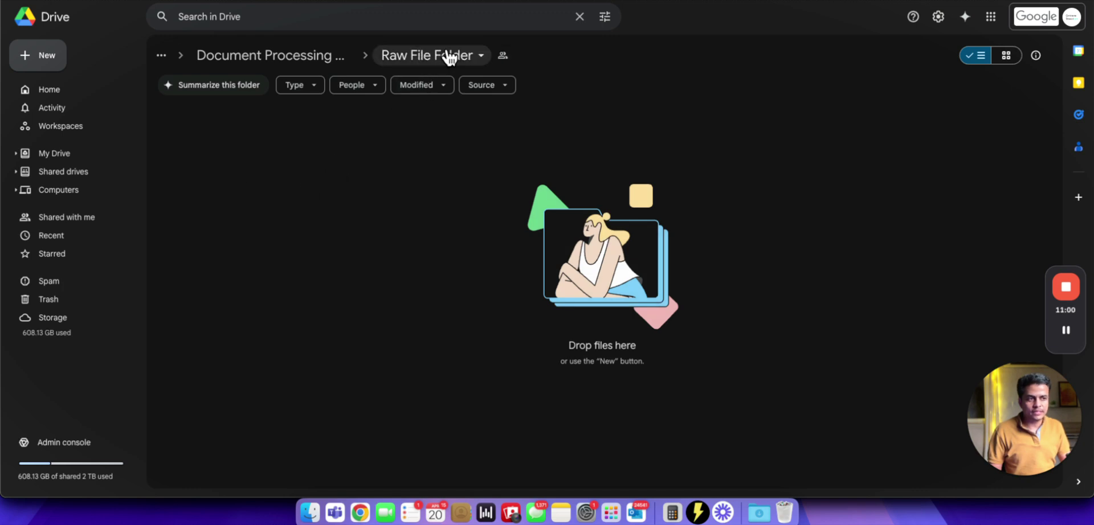
click(295, 63)
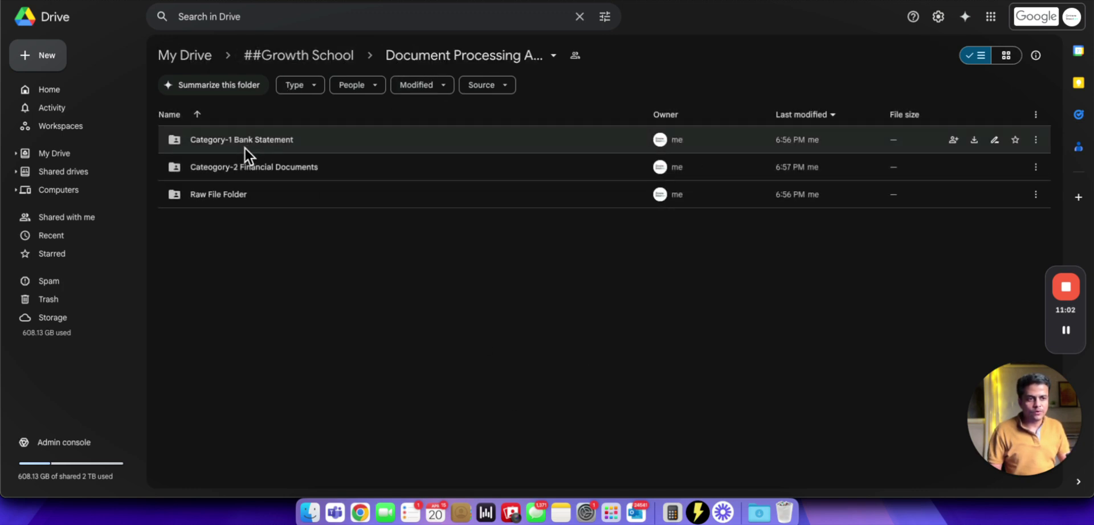
double_click(235, 140)
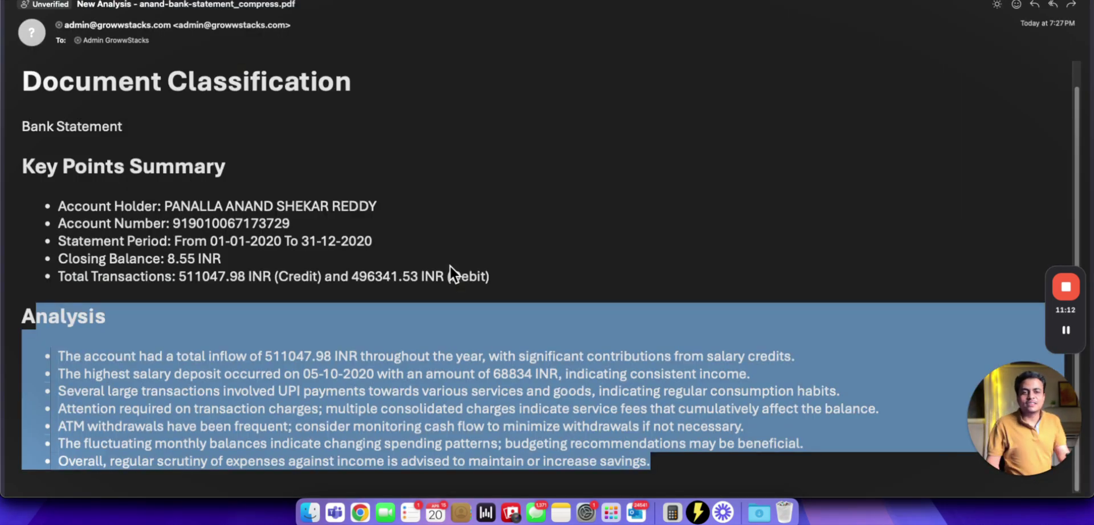
- Close the analysis email and return to the ##Growth School folder in Google Drive
click(339, 233)
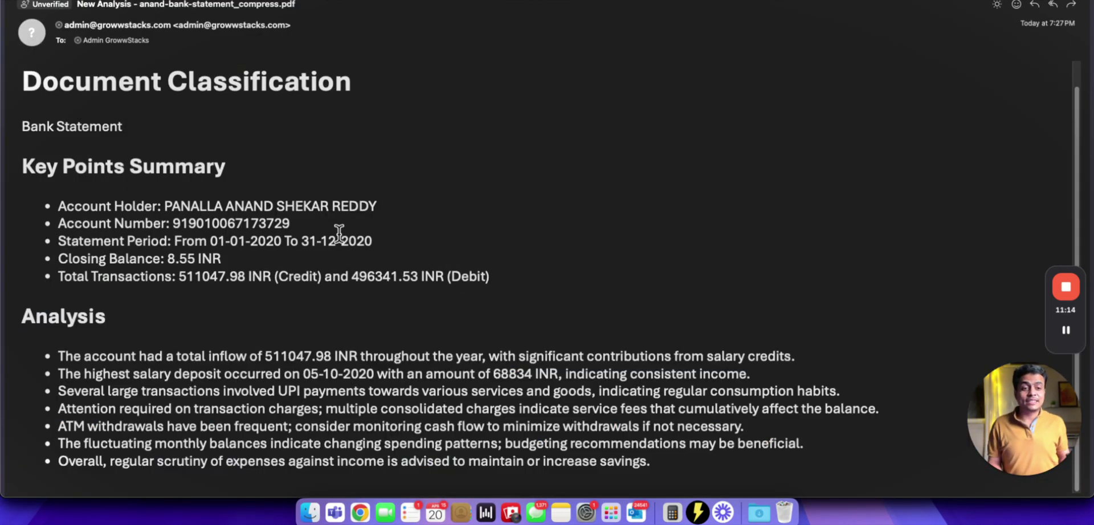
key(super+w)
key(super+Tab)
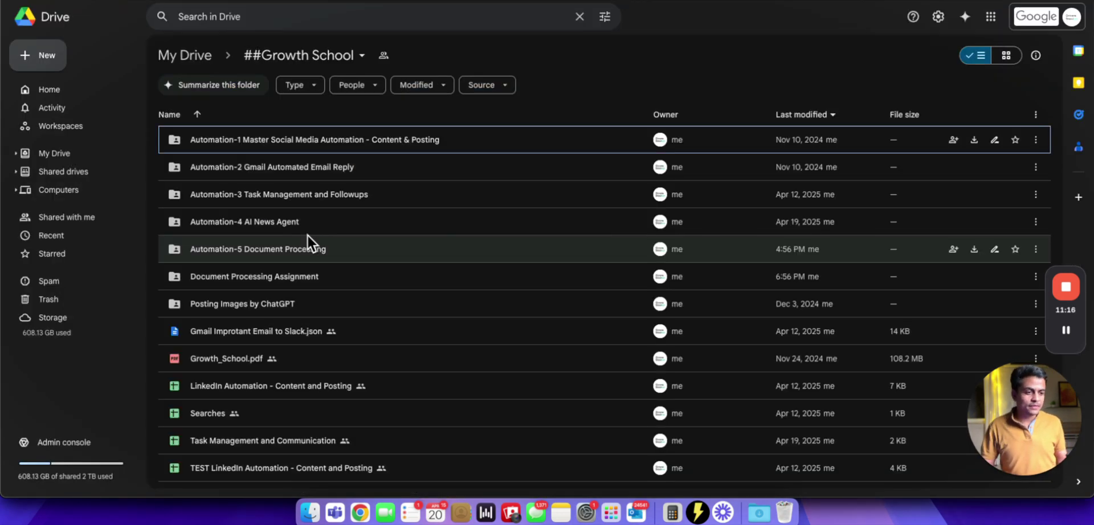